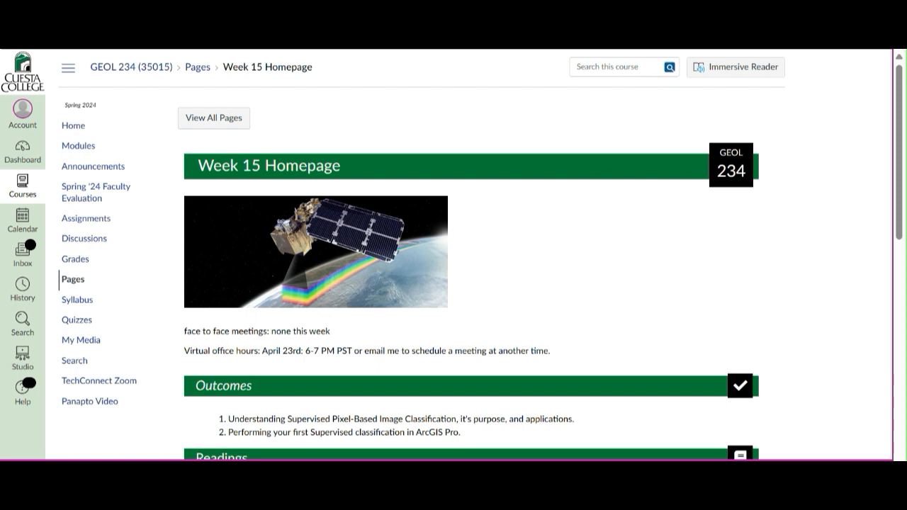
# Scroll to the Activities section of the Week 15 page and open the Data to download file, ImageClassSuperPB.zip.
pyautogui.scroll(-6, 471, 255)
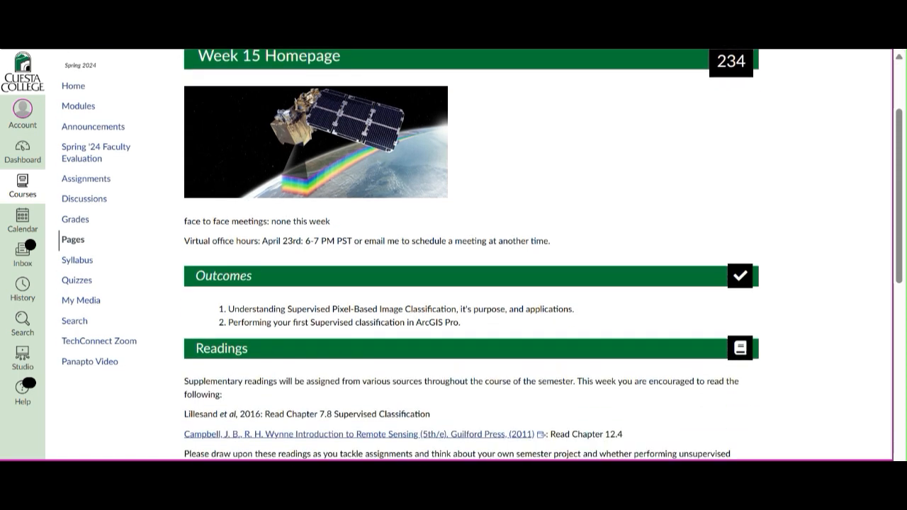
pyautogui.scroll(-2, 471, 255)
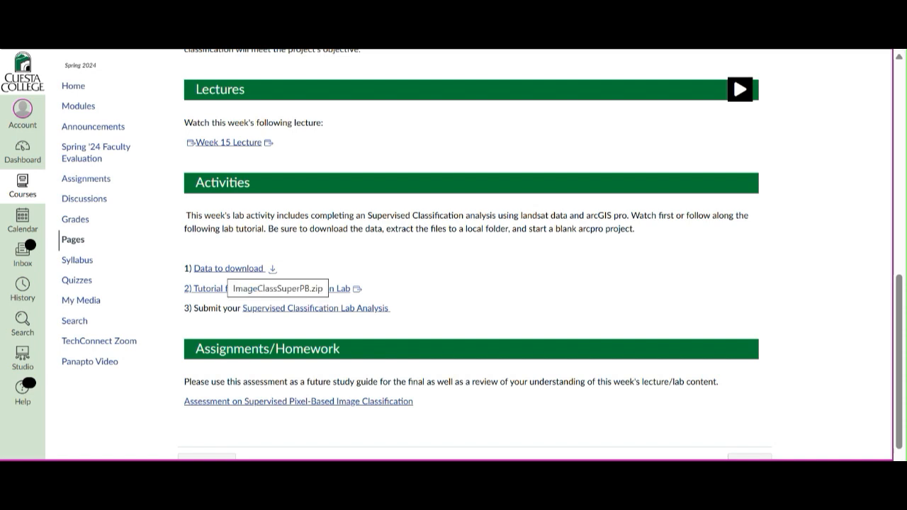
pyautogui.click(230, 268)
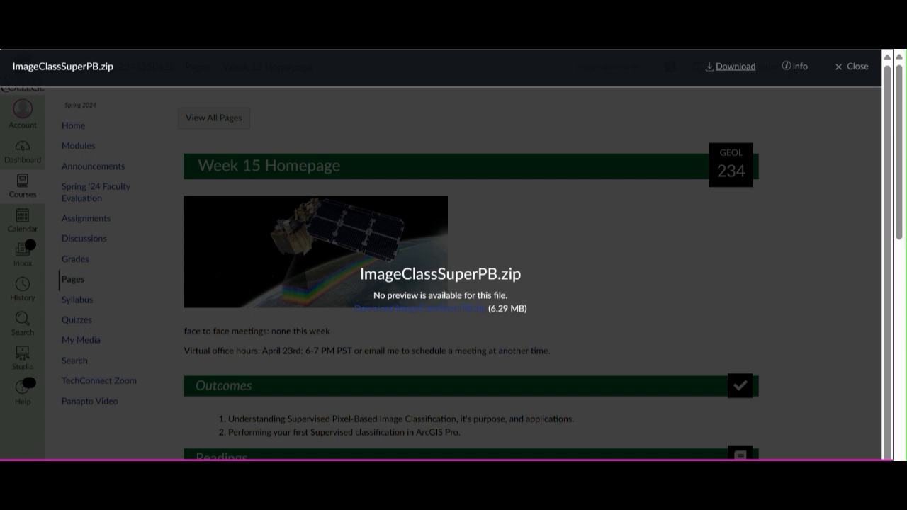
# Download ImageClassSuperPB.zip and open the Downloads folder in File Explorer.
pyautogui.click(730, 66)
pyautogui.moveTo(729, 88)
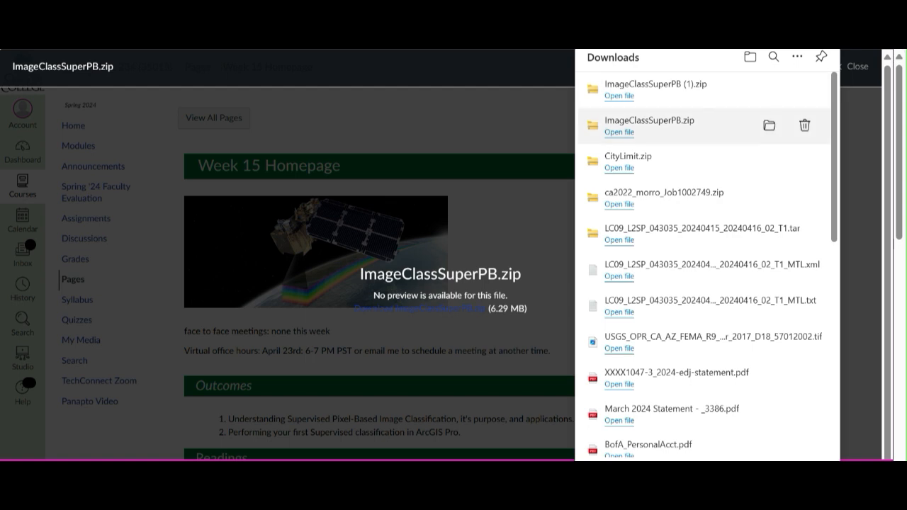
pyautogui.moveTo(512, 468)
pyautogui.click(511, 425)
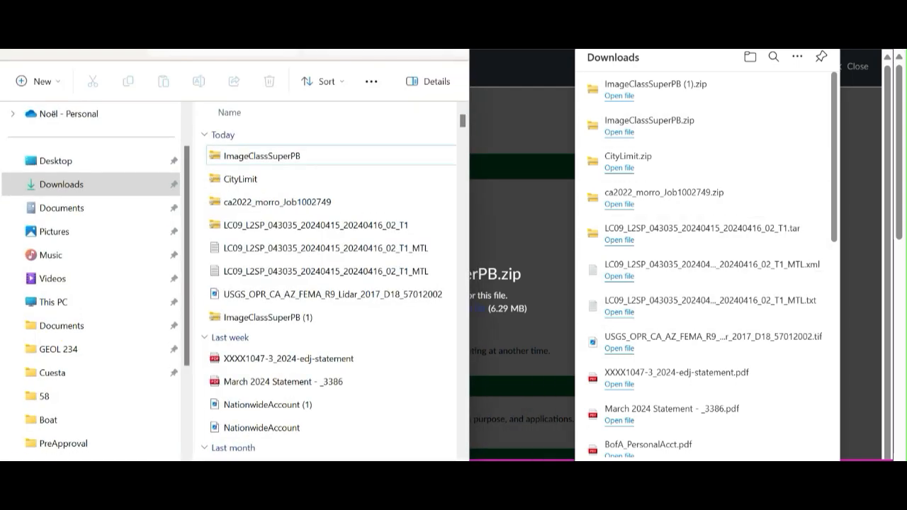
pyautogui.moveTo(330, 15); pyautogui.dragTo(330, 86)
pyautogui.moveTo(464, 245); pyautogui.dragTo(822, 411)
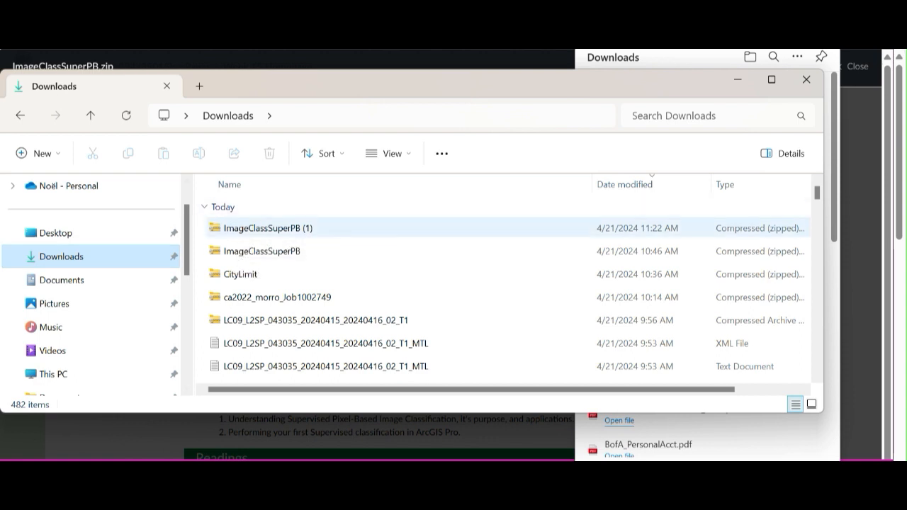
# Start extracting the ImageClassSuperPB (1) zip and browse for a destination in the Week 15 folder.
pyautogui.click(284, 228)
pyautogui.rightClick(284, 228)
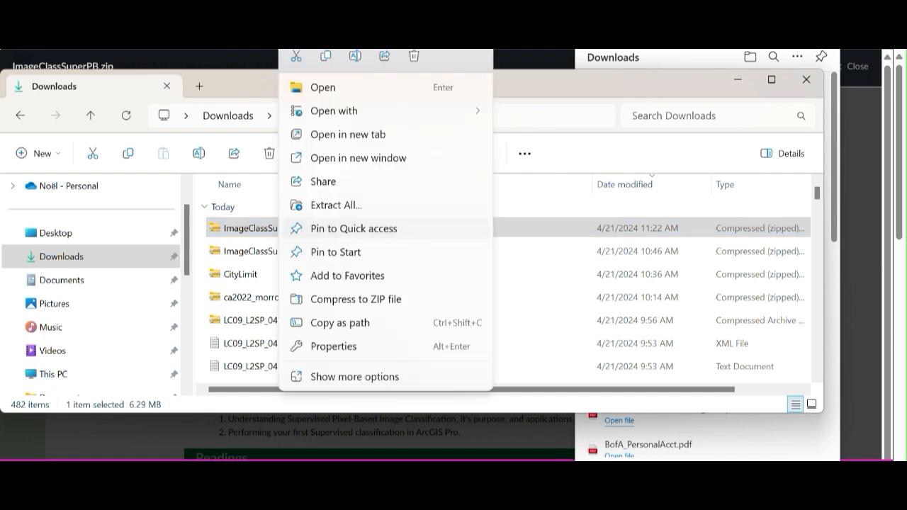
pyautogui.click(335, 205)
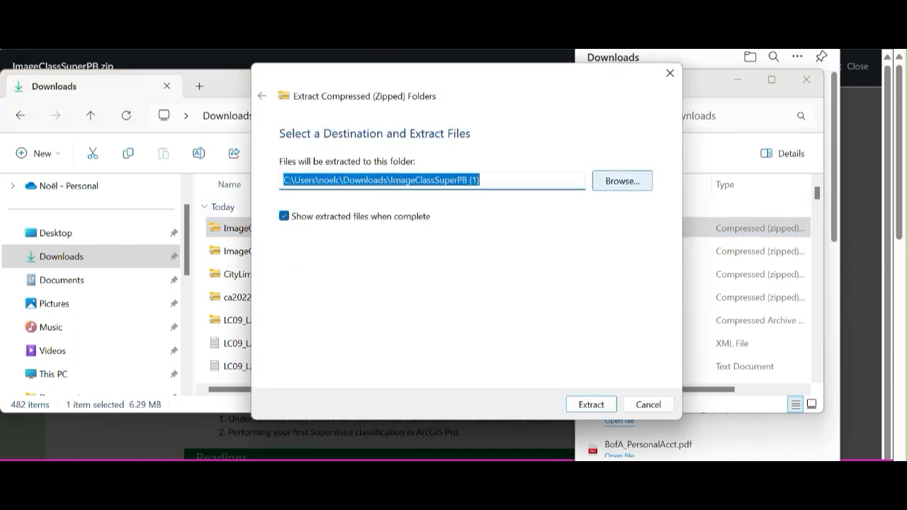
pyautogui.click(622, 180)
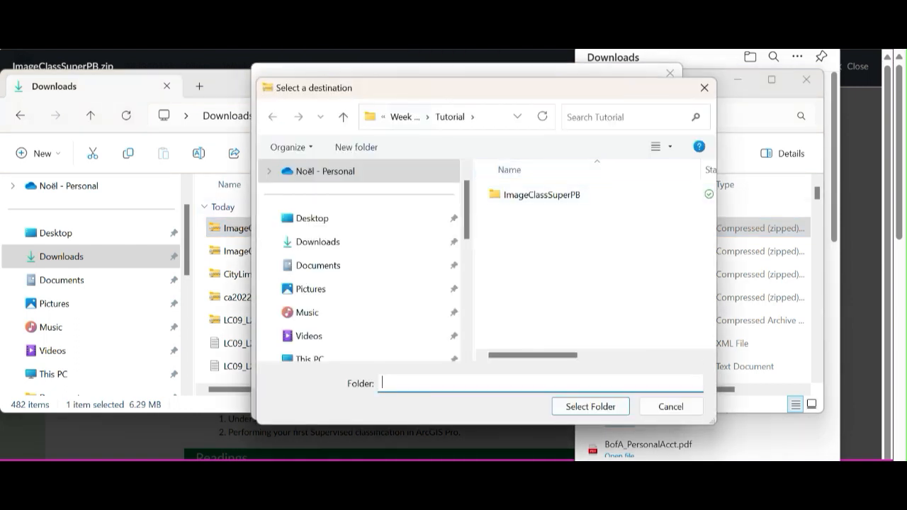
pyautogui.click(404, 117)
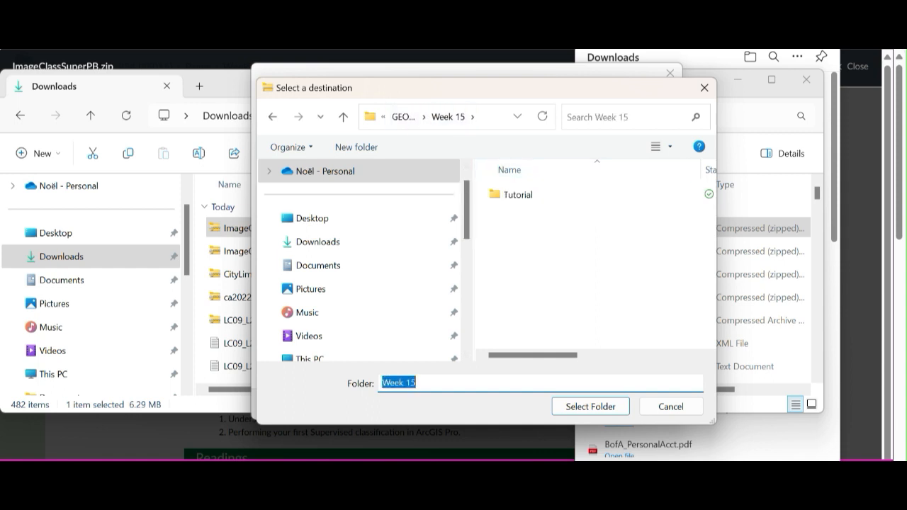
pyautogui.click(591, 406)
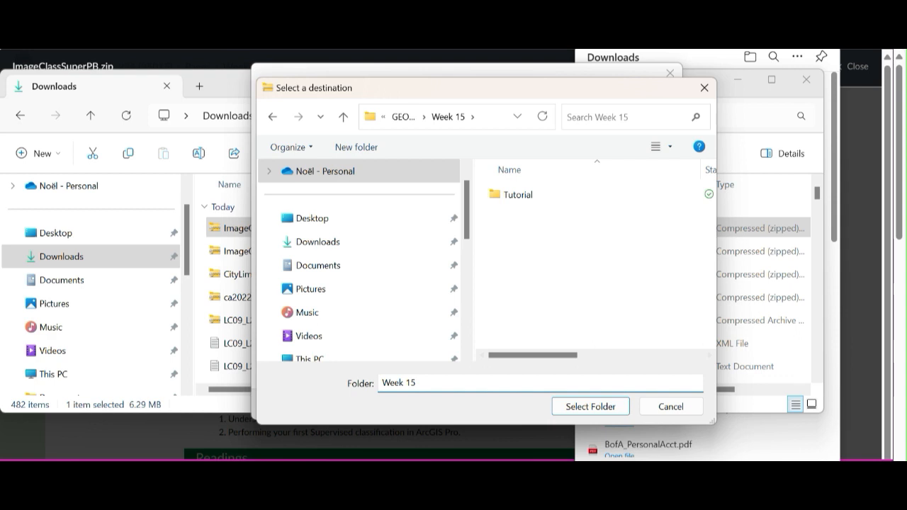
# Create a new folder named Lab inside the Week 15 folder.
pyautogui.rightClick(562, 260)
pyautogui.click(566, 273)
pyautogui.rightClick(507, 227)
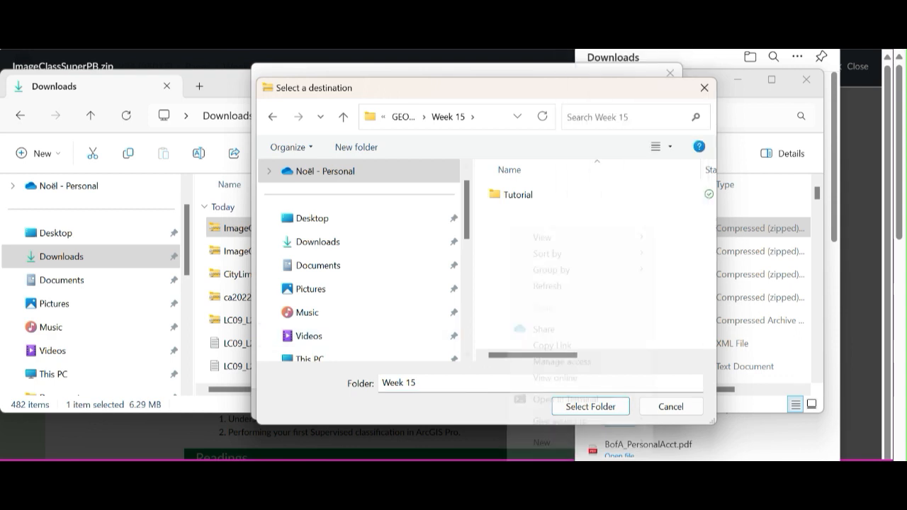
pyautogui.moveTo(542, 442)
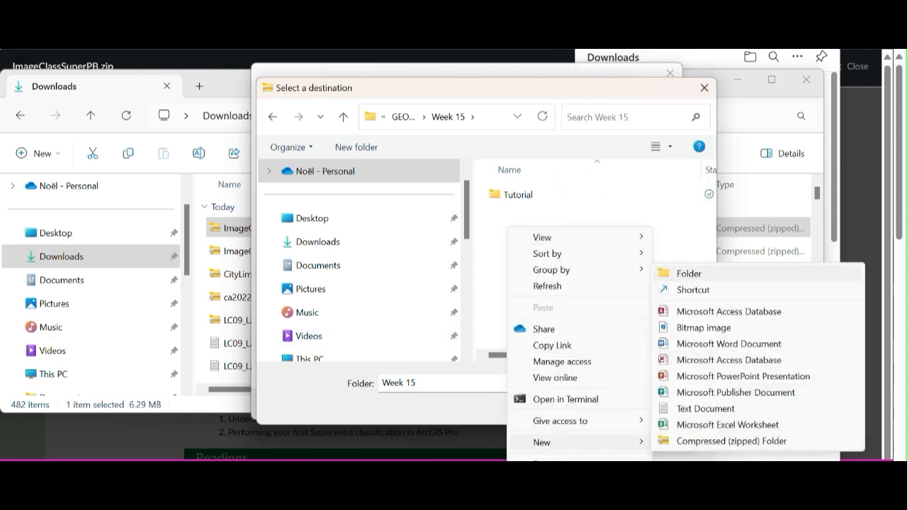
pyautogui.click(689, 274)
pyautogui.write('Lab')
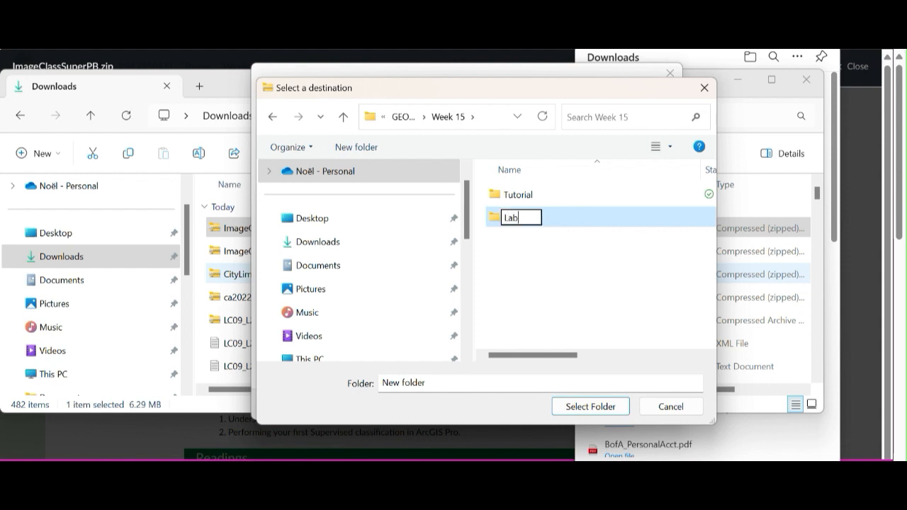
pyautogui.press('Return')
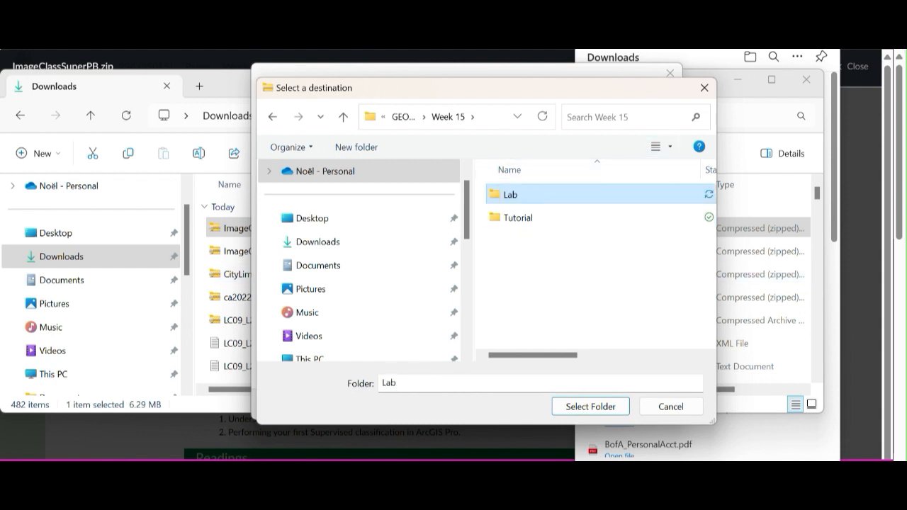
# Choose the Lab folder as the destination and extract the zip's files there.
pyautogui.press('Return')
pyautogui.press('Return')
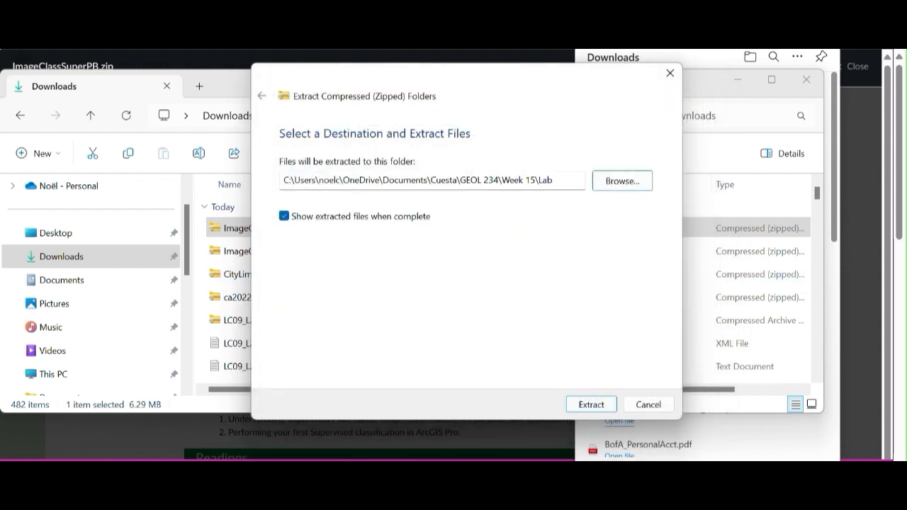
pyautogui.press('Return')
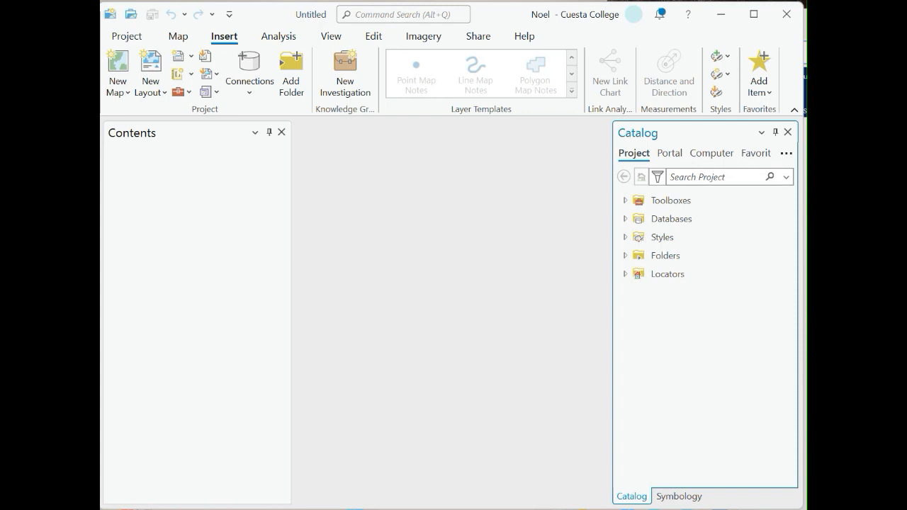
# In ArcGIS Pro, add a Catalog folder connection to the GEOL 234 > Week 15 > Lab folder.
pyautogui.click(625, 256)
pyautogui.rightClick(653, 256)
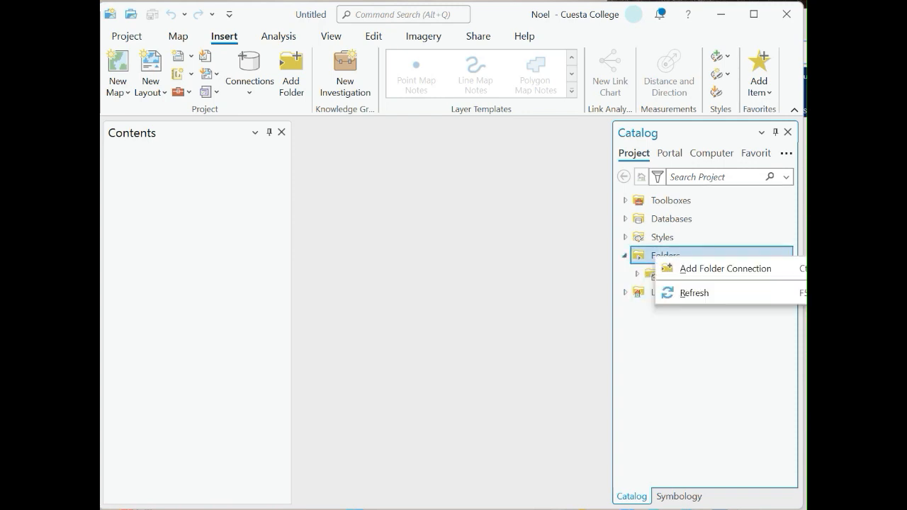
pyautogui.click(697, 268)
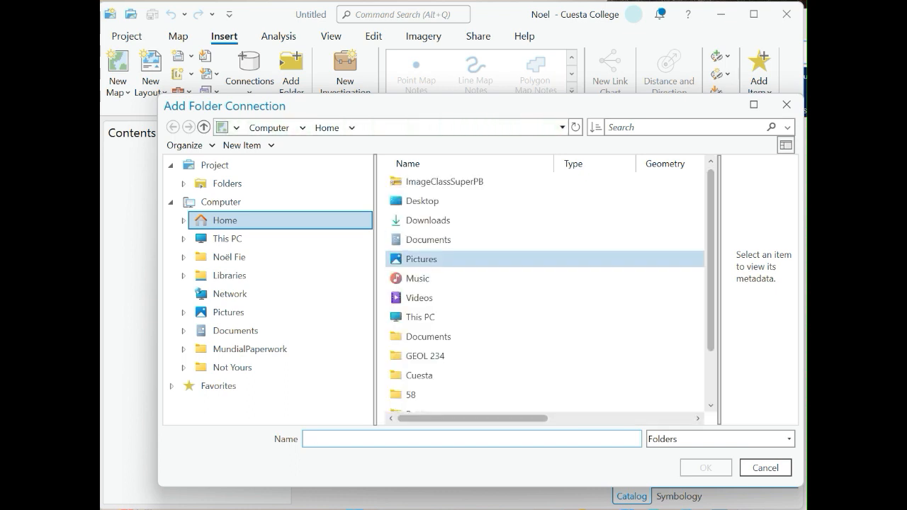
pyautogui.doubleClick(425, 356)
pyautogui.scroll(-1, 425, 374)
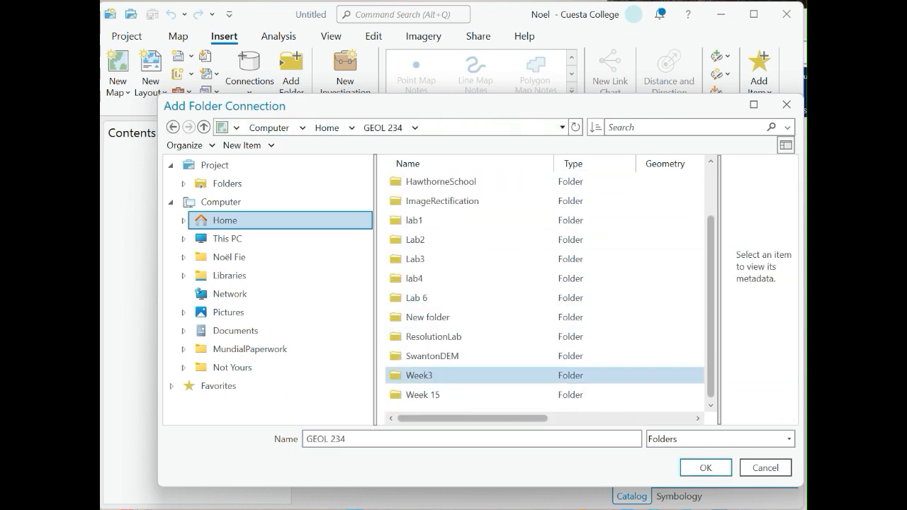
pyautogui.doubleClick(423, 394)
pyautogui.click(413, 182)
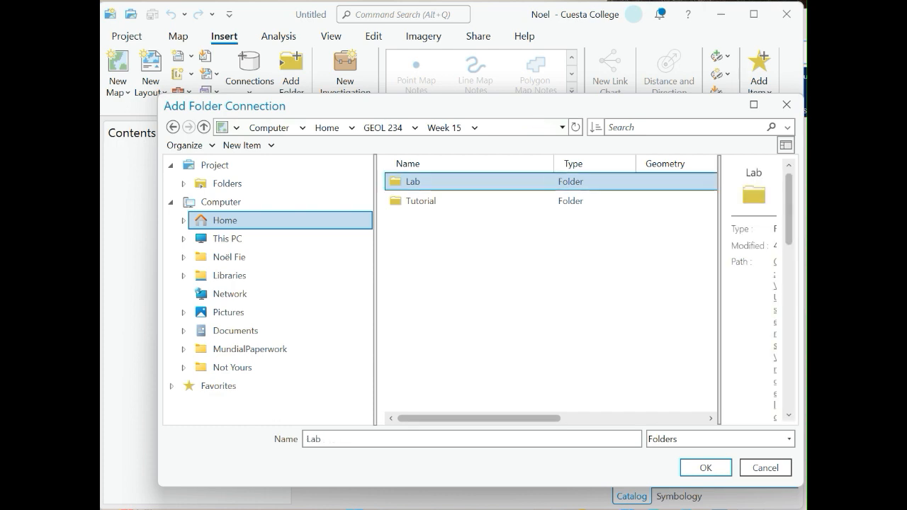
pyautogui.click(705, 467)
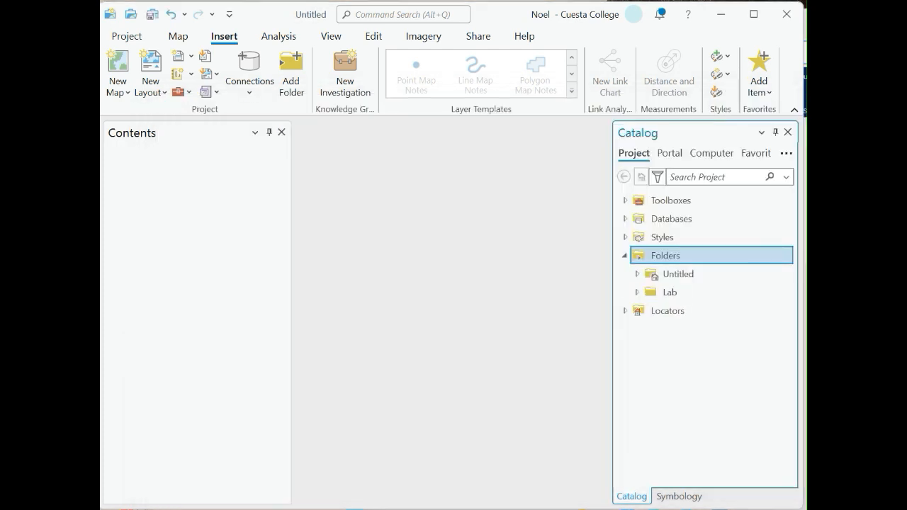
# Expand Lab > ImageClassSuperPB > Data and open the properties of PortlandNaipSubset.tif.
pyautogui.click(637, 292)
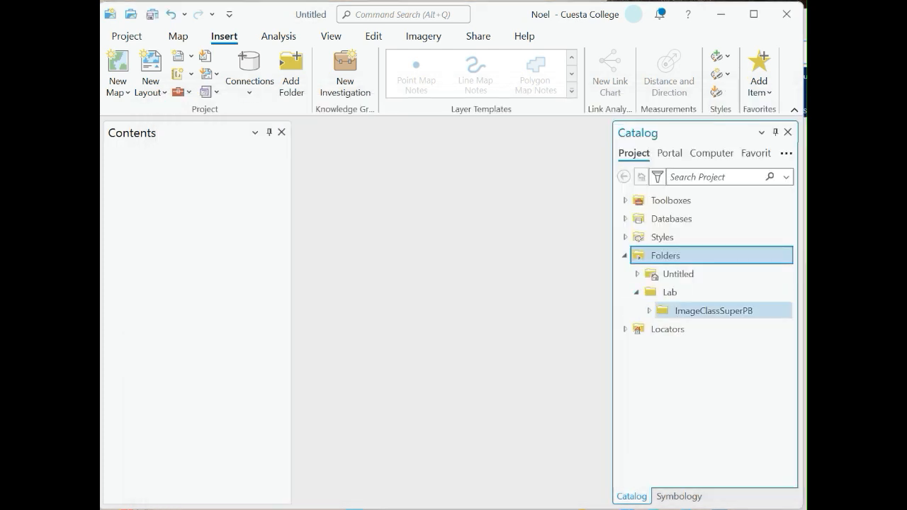
pyautogui.click(649, 311)
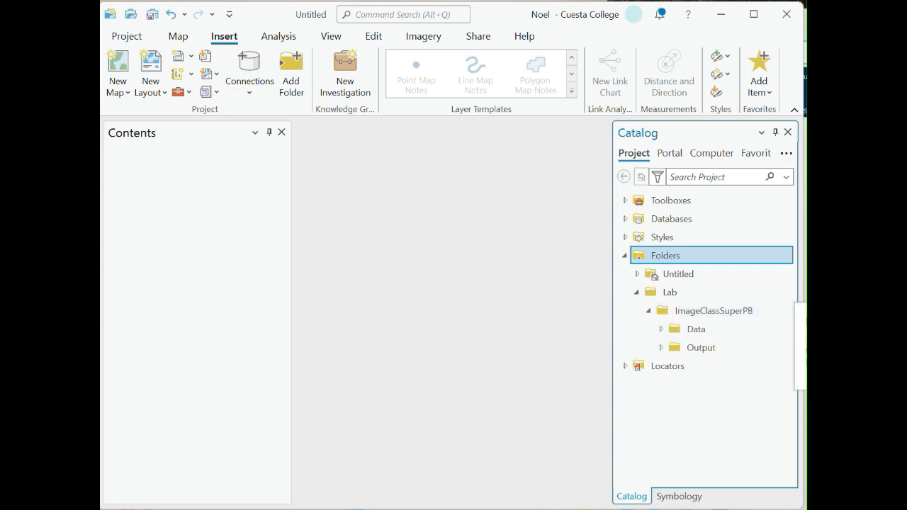
pyautogui.click(661, 330)
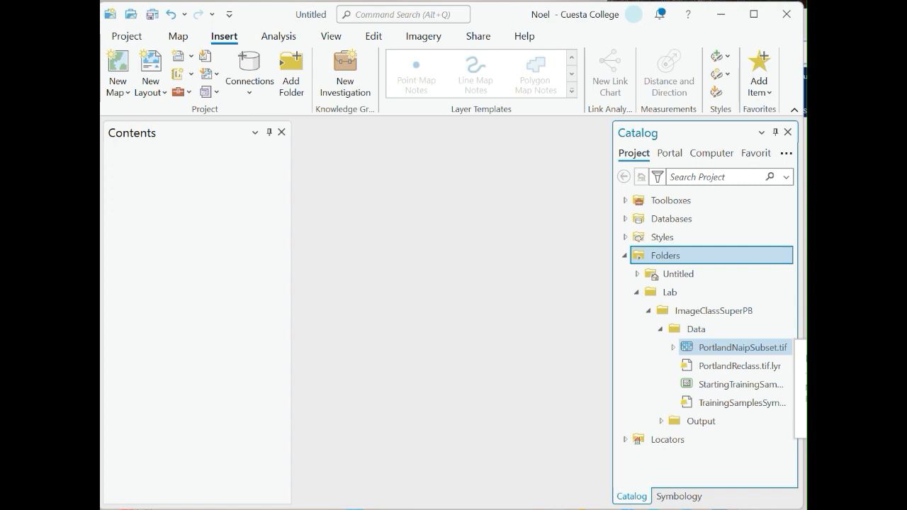
pyautogui.rightClick(737, 347)
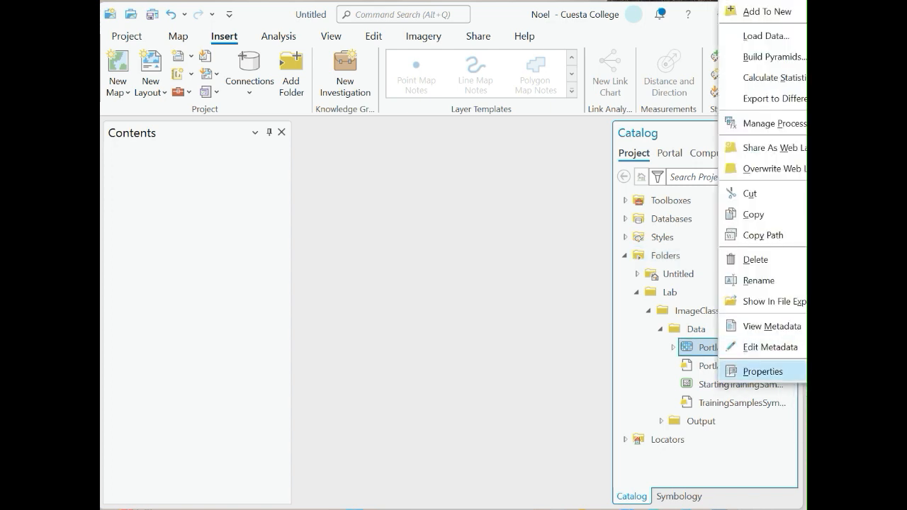
pyautogui.click(762, 371)
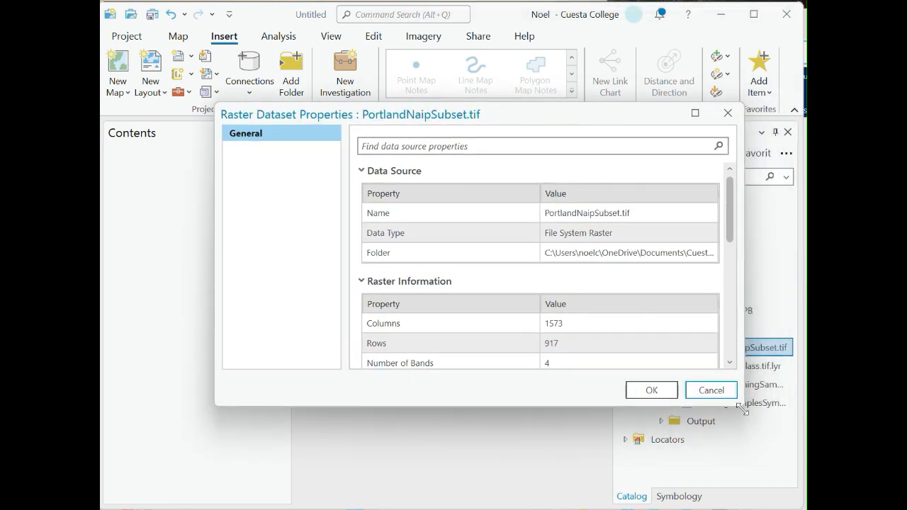
# Examine the raster's properties, including band metadata, extent and spatial reference.
pyautogui.moveTo(744, 406); pyautogui.dragTo(760, 486)
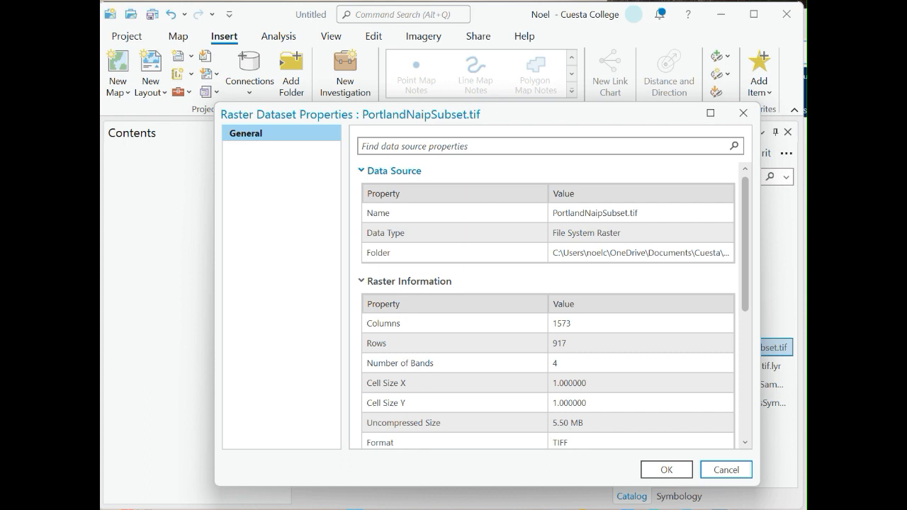
pyautogui.scroll(-6, 549, 305)
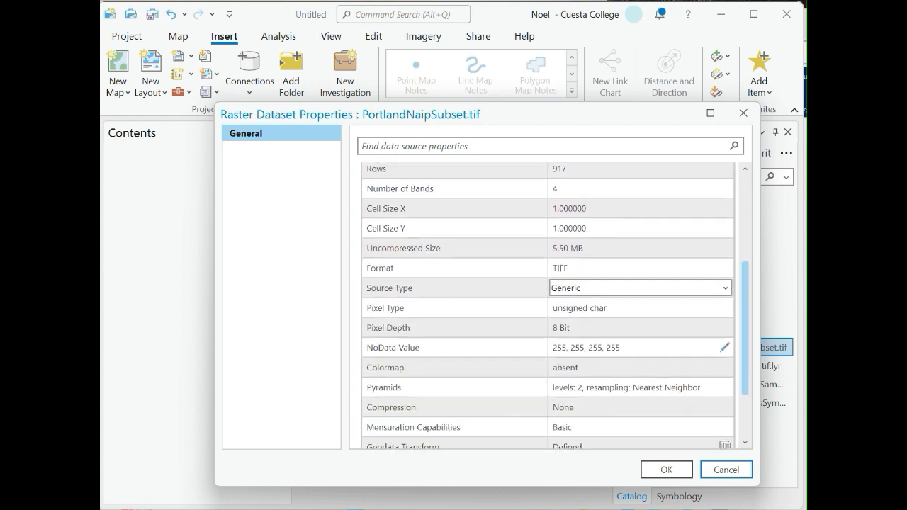
pyautogui.click(401, 395)
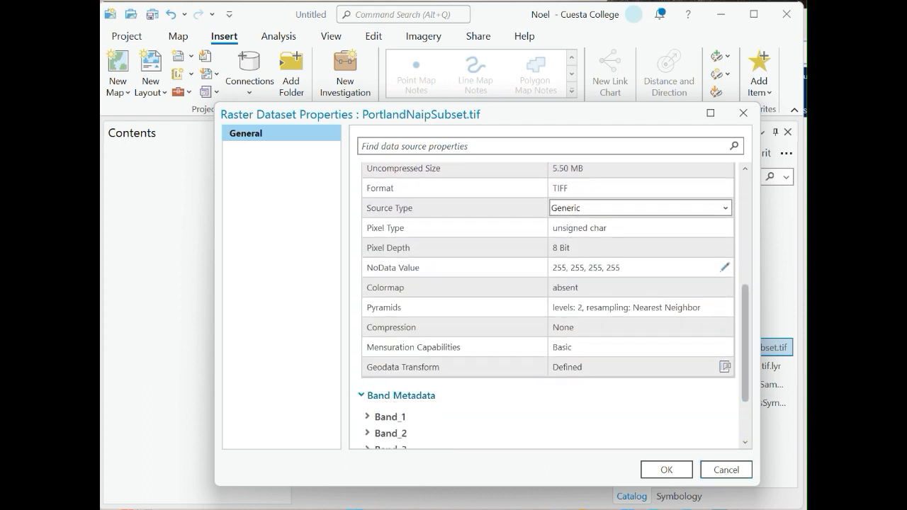
pyautogui.scroll(-3, 454, 300)
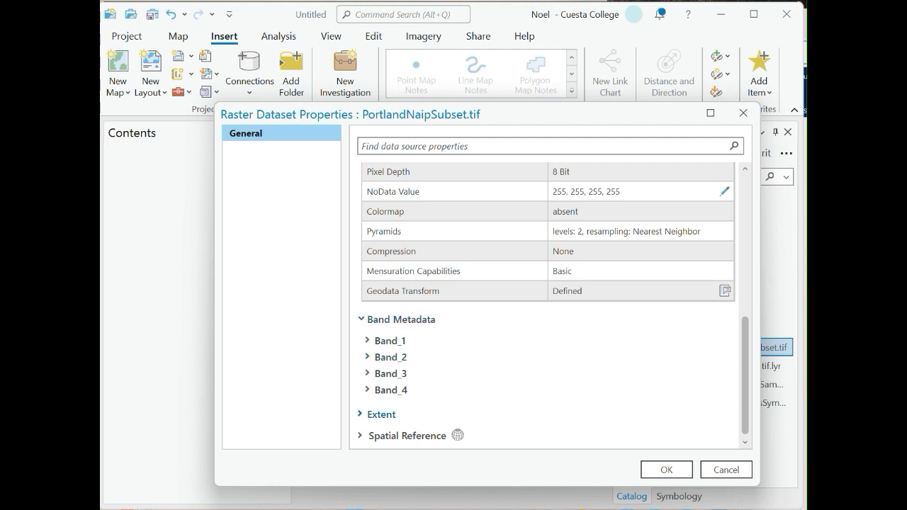
pyautogui.click(382, 415)
pyautogui.scroll(-3, 383, 369)
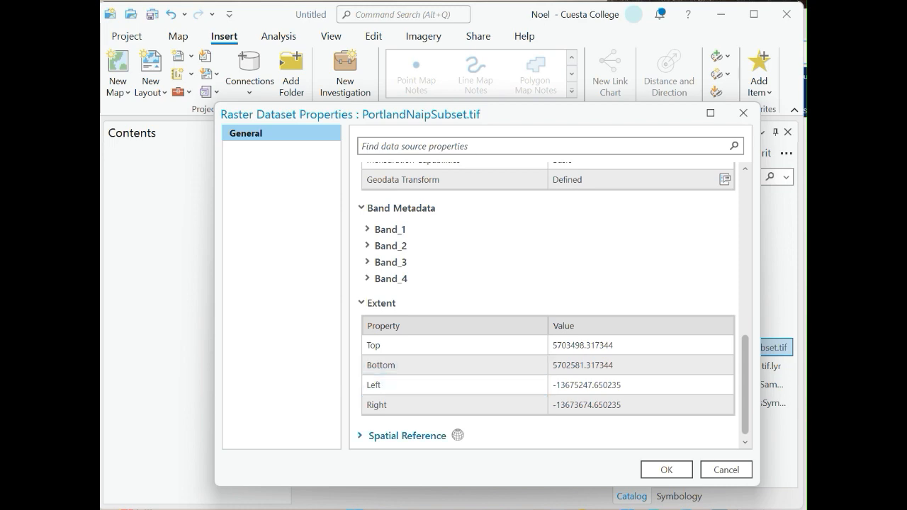
pyautogui.click(397, 436)
pyautogui.scroll(-14, 396, 294)
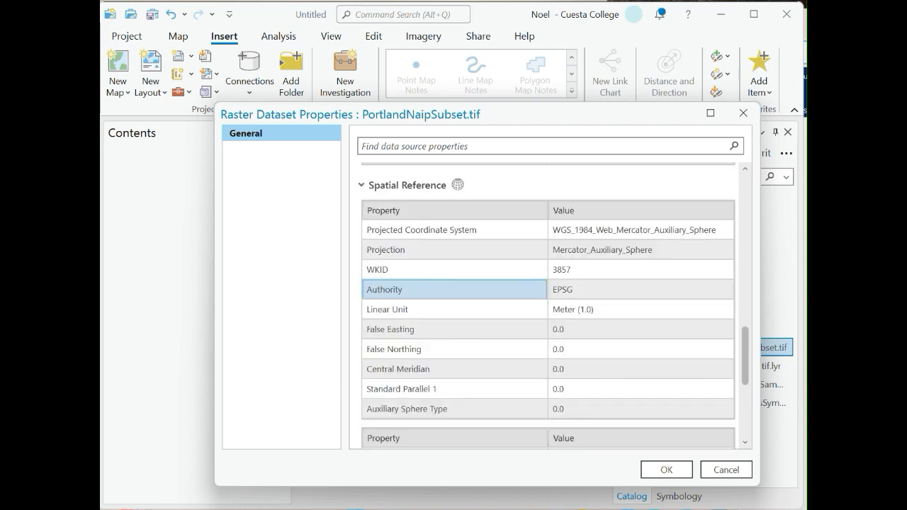
pyautogui.scroll(5, 397, 295)
pyautogui.scroll(3, 454, 295)
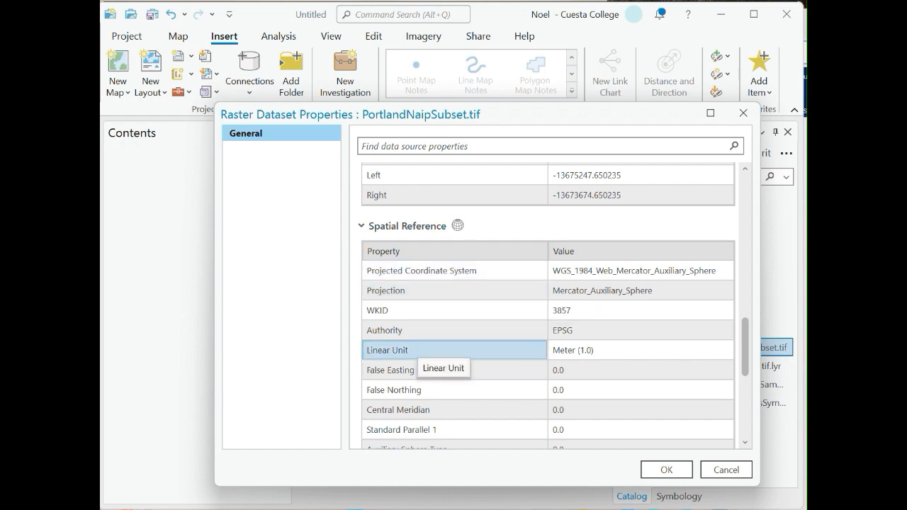
pyautogui.scroll(-5, 425, 348)
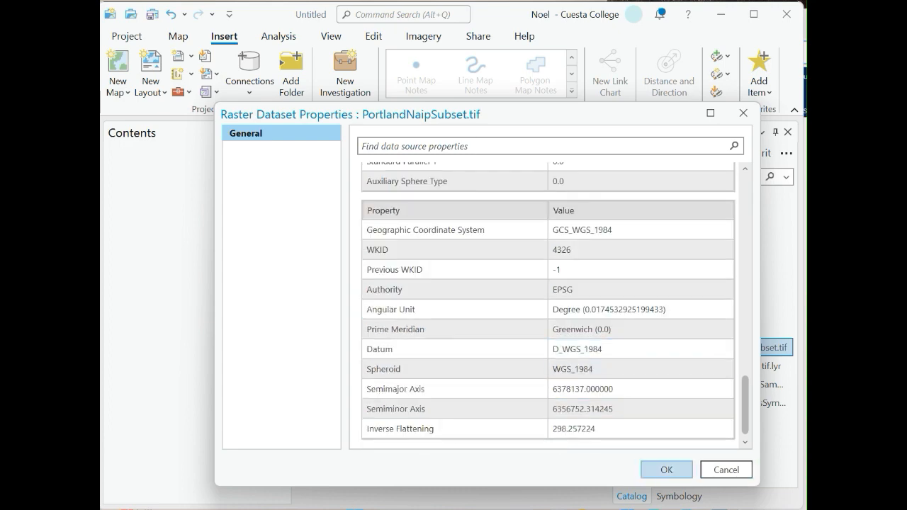
# Close the raster properties and add PortlandNaipSubset.tif to a new map.
pyautogui.click(666, 470)
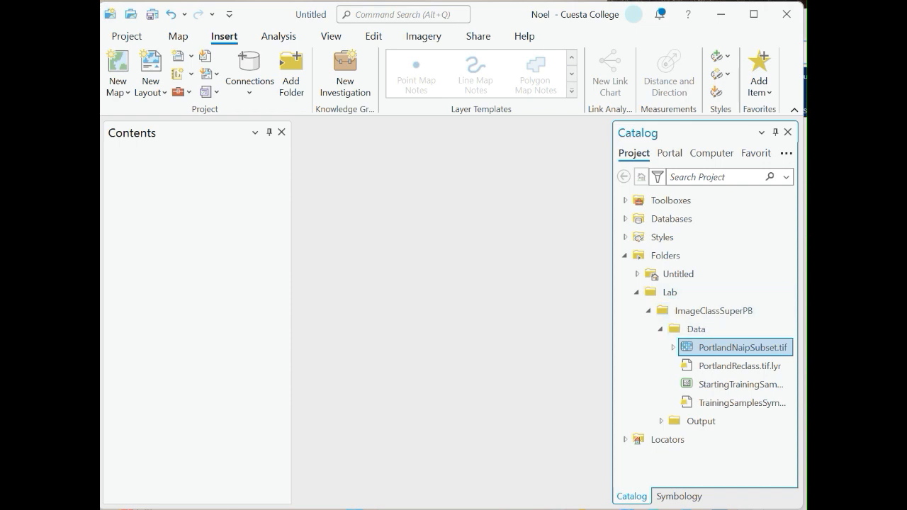
pyautogui.rightClick(730, 347)
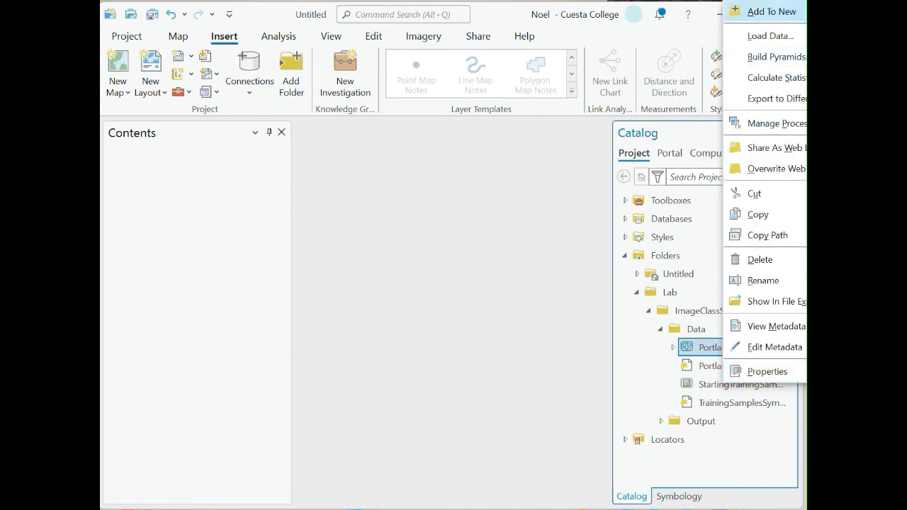
pyautogui.moveTo(771, 12)
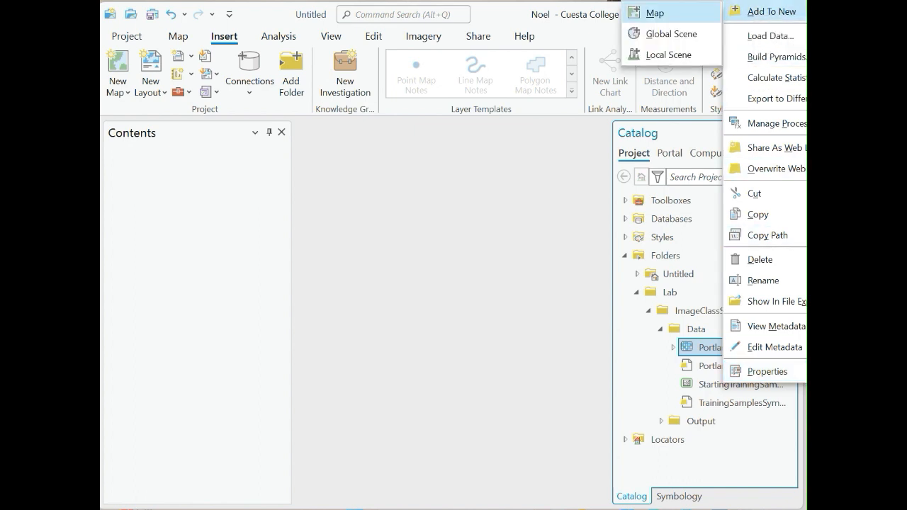
pyautogui.click(655, 13)
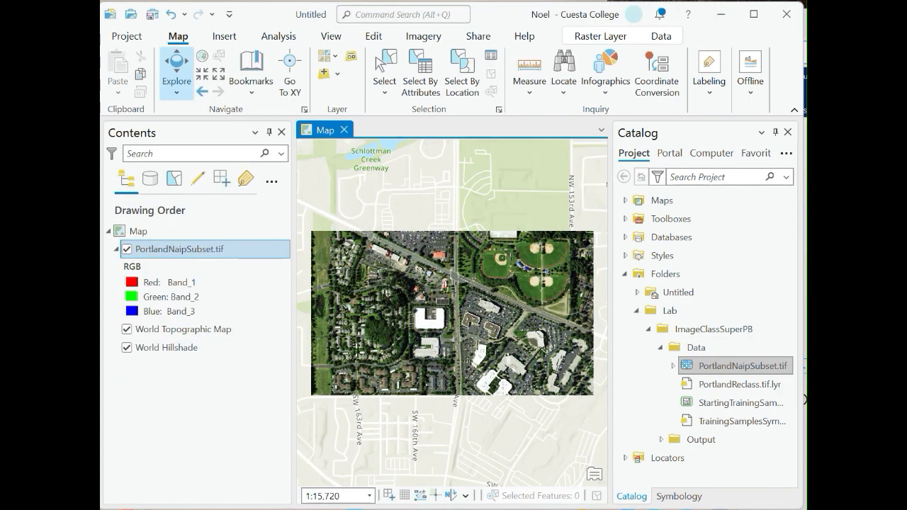
# Change the raster's RGB symbology to Band_4 for red, Band_1 for green and Band_2 for blue.
pyautogui.moveTo(622, 305); pyautogui.dragTo(655, 304)
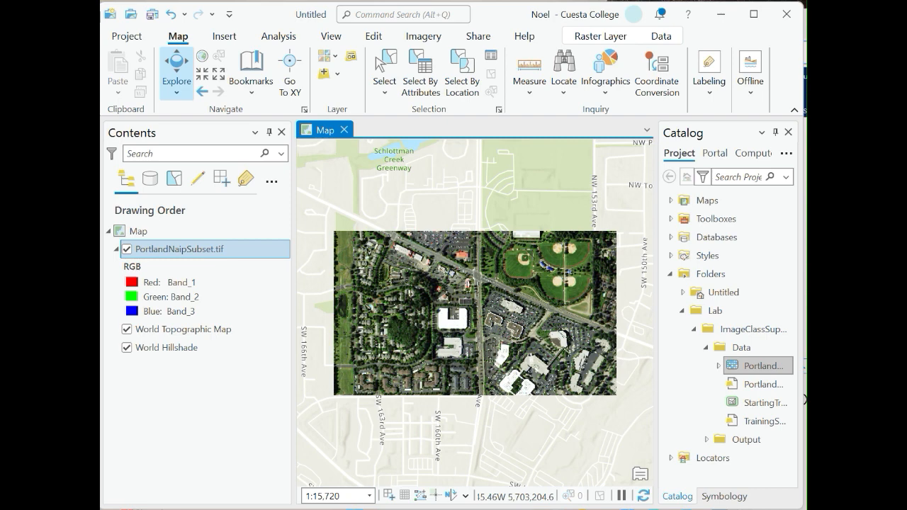
pyautogui.click(179, 249)
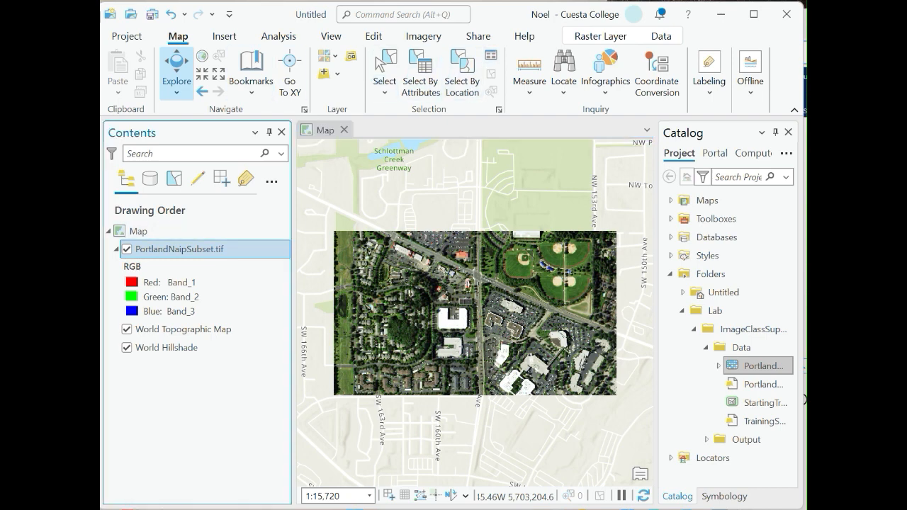
pyautogui.rightClick(168, 250)
pyautogui.click(216, 311)
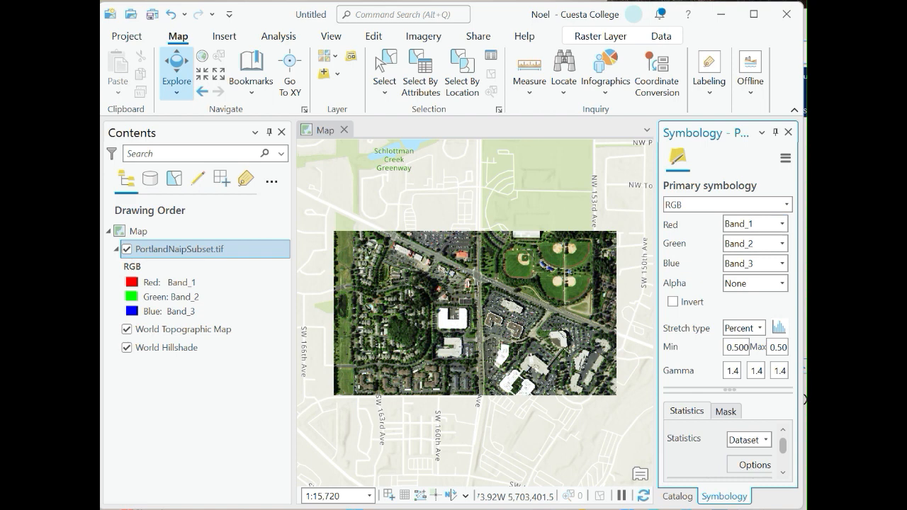
pyautogui.click(783, 224)
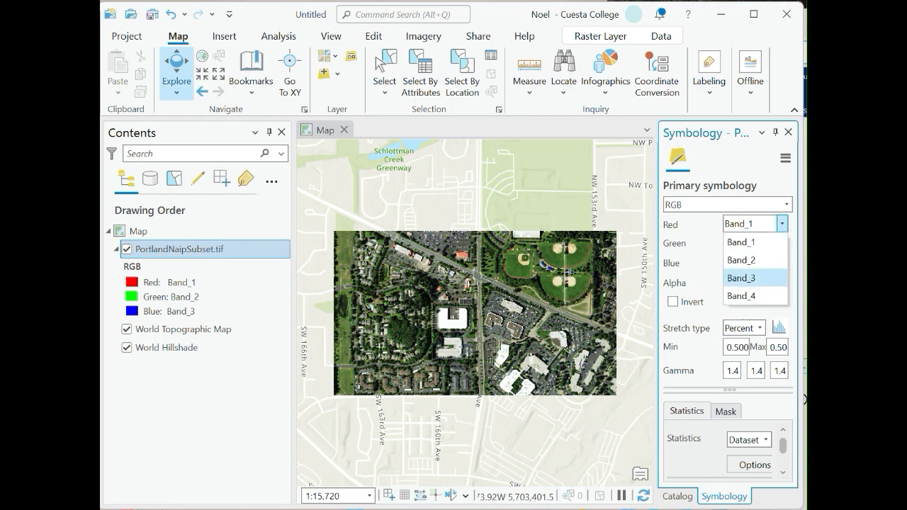
pyautogui.click(740, 296)
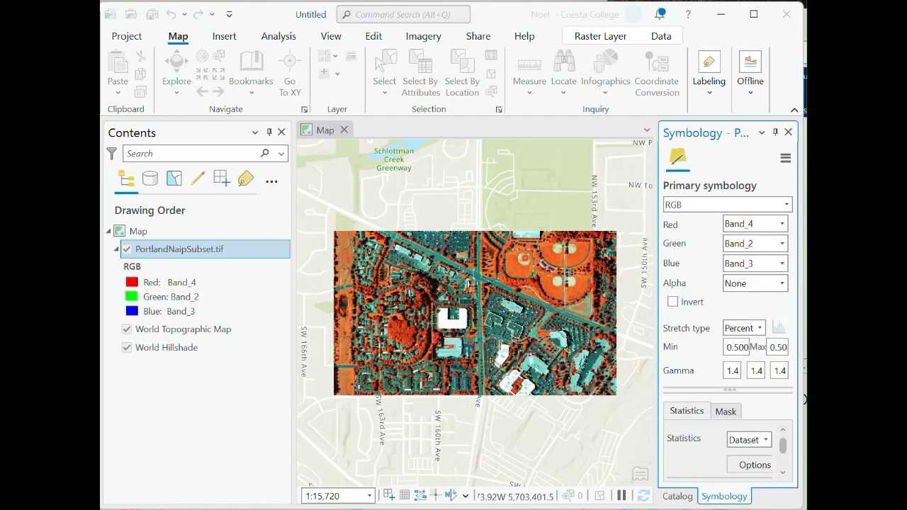
pyautogui.click(782, 243)
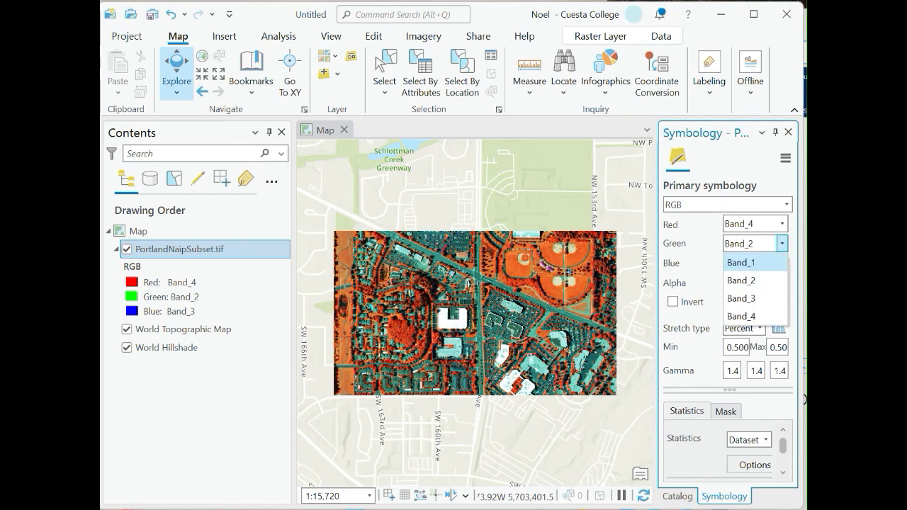
pyautogui.click(740, 262)
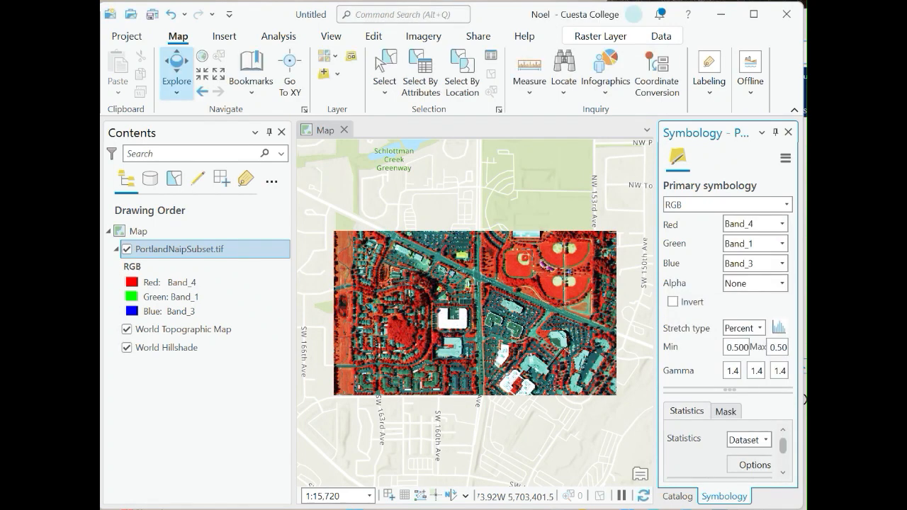
pyautogui.click(782, 263)
pyautogui.click(740, 300)
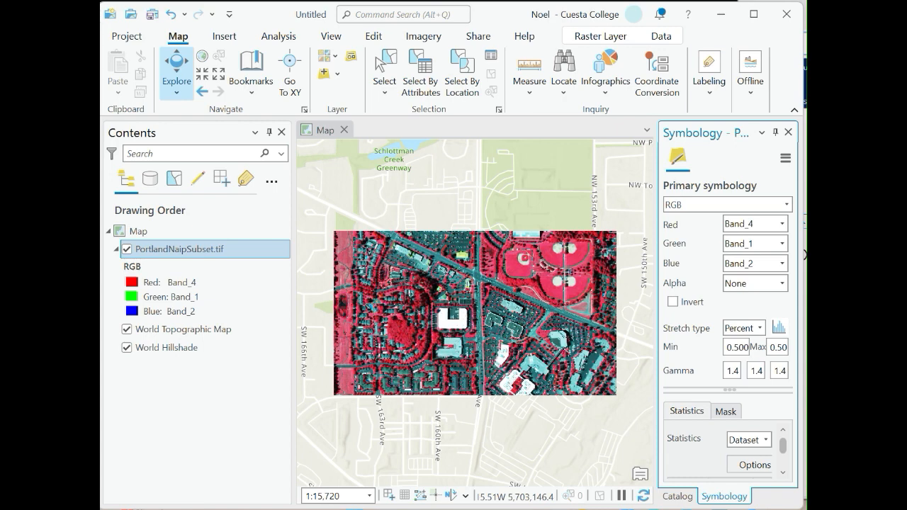
pyautogui.click(788, 133)
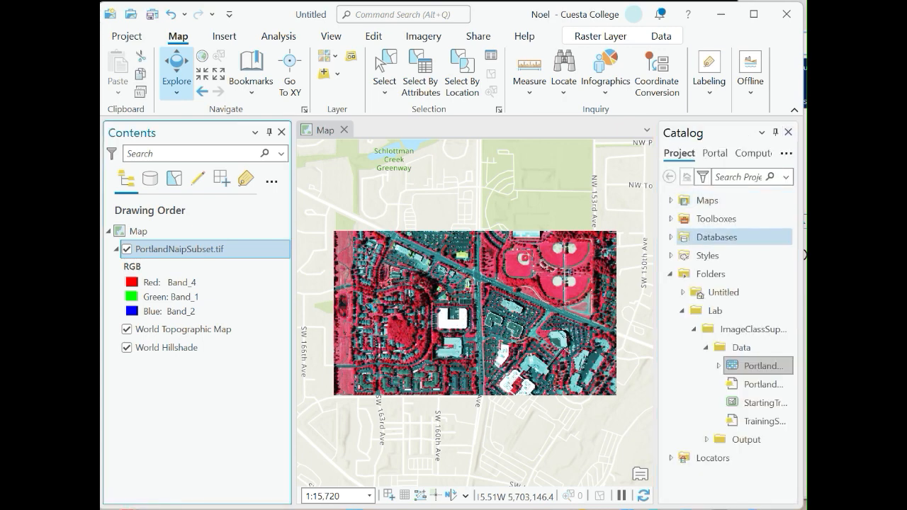
# Add the training samples symbology layer file from the Data folder to the current map.
pyautogui.click(741, 347)
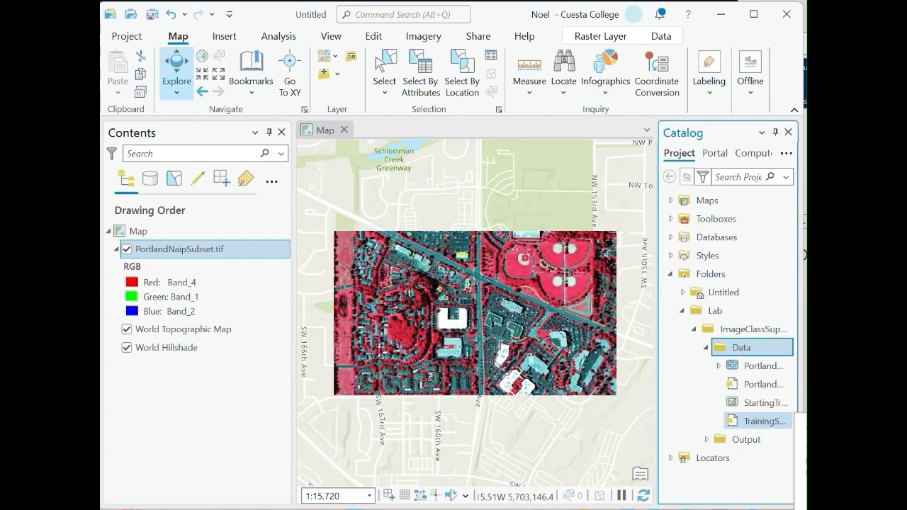
pyautogui.click(764, 422)
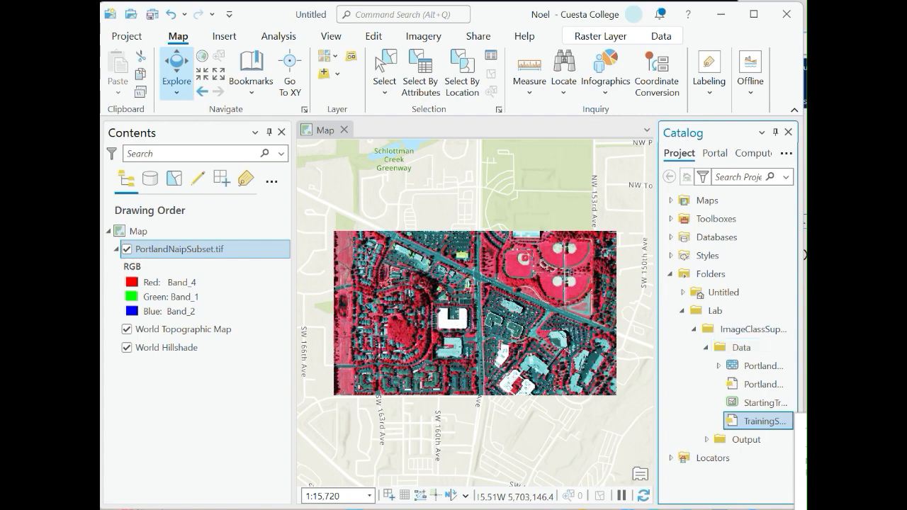
pyautogui.rightClick(754, 419)
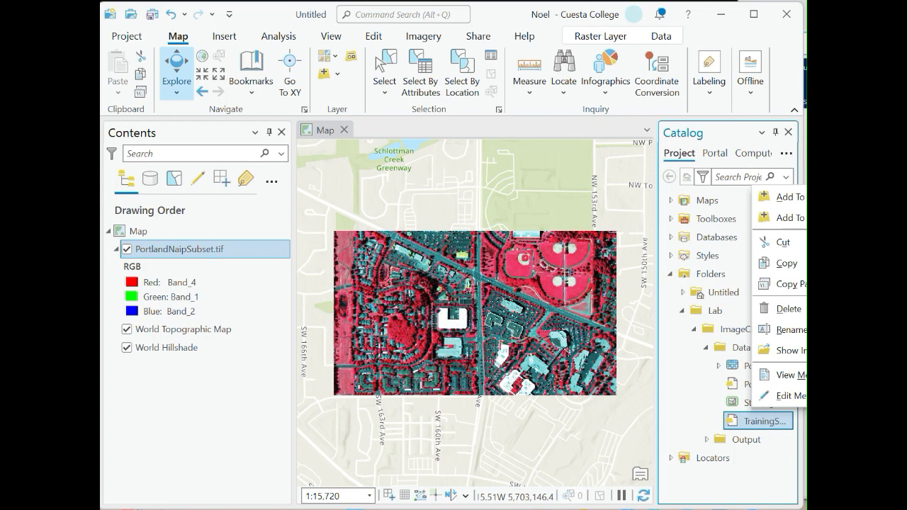
pyautogui.click(752, 482)
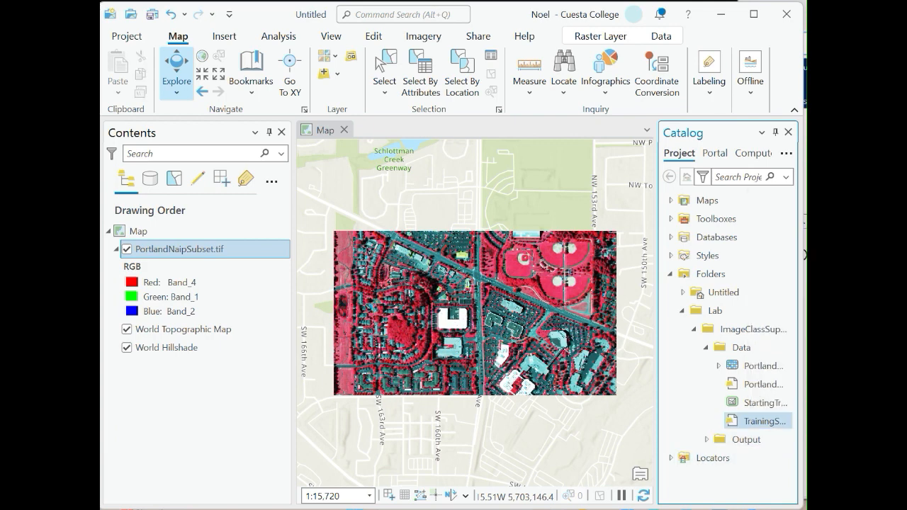
pyautogui.rightClick(759, 420)
pyautogui.click(782, 198)
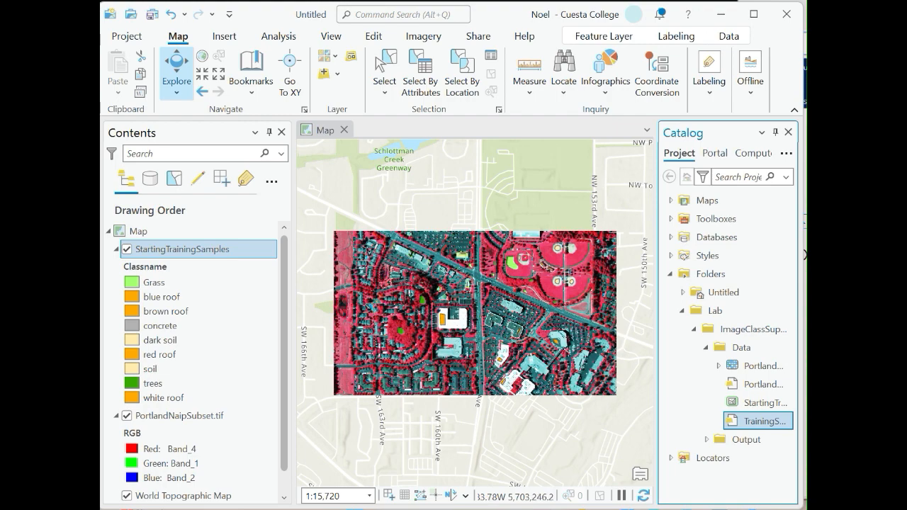
# Zoom and pan around the image to examine the starting training sample polygons.
pyautogui.scroll(8, 583, 260)
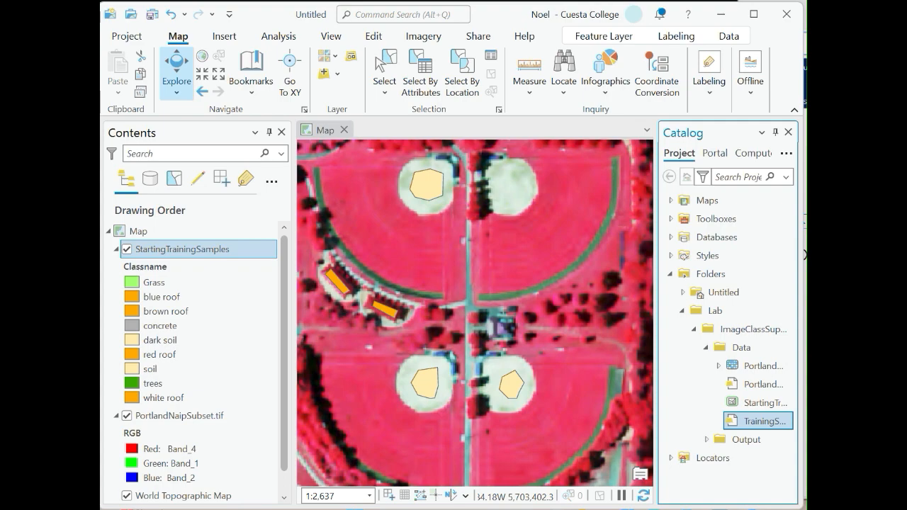
pyautogui.scroll(-4, 463, 379)
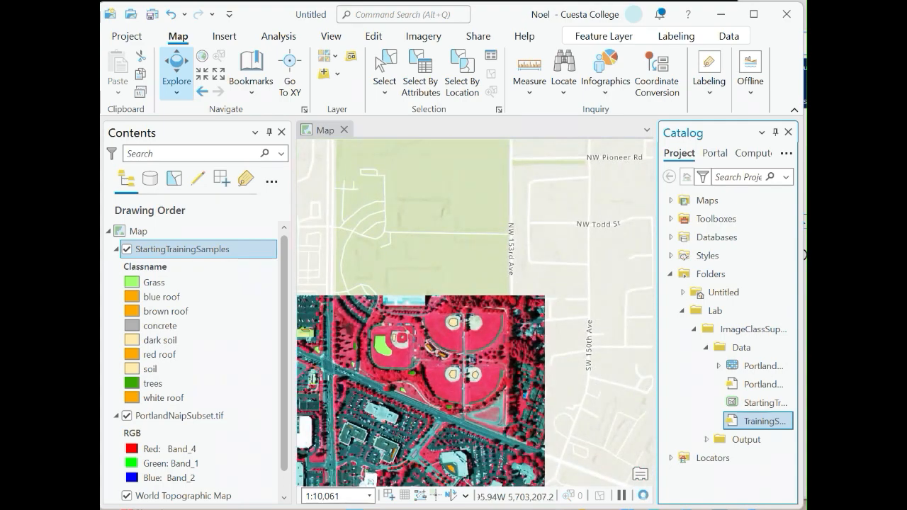
pyautogui.moveTo(360, 404); pyautogui.dragTo(490, 260)
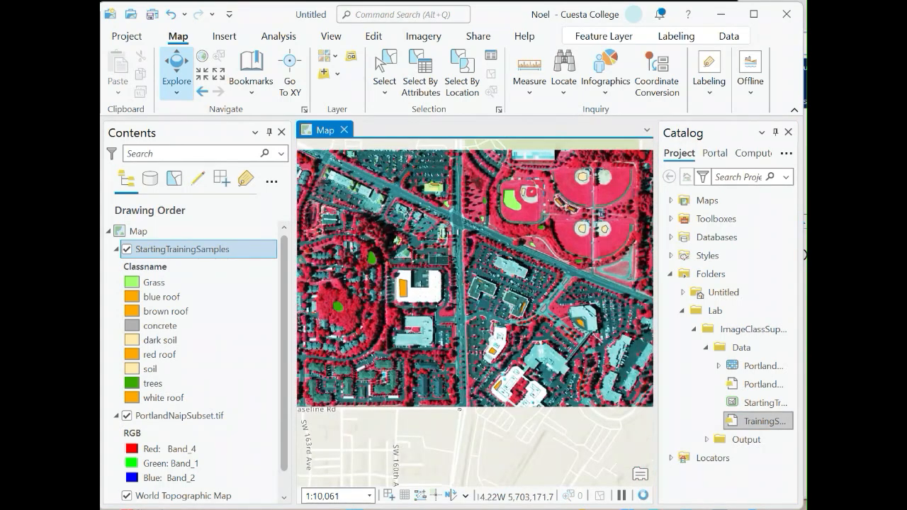
pyautogui.scroll(-2, 490, 260)
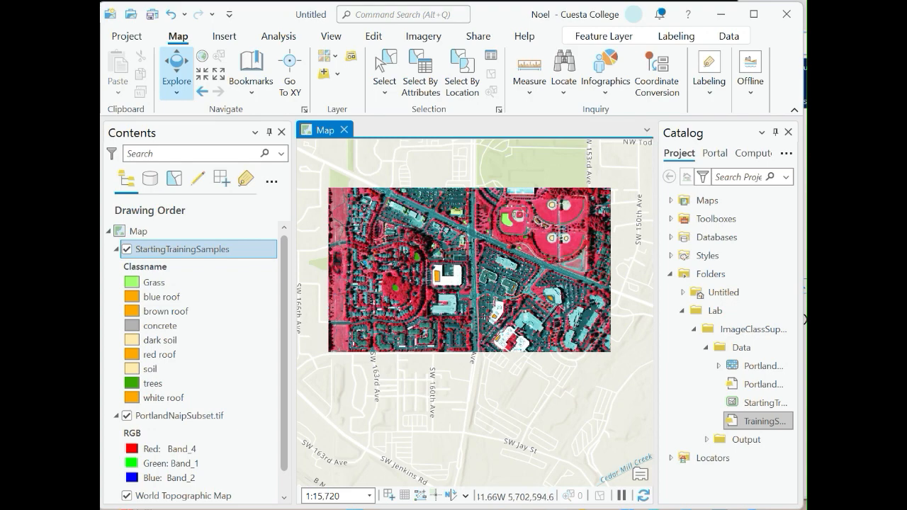
pyautogui.scroll(4, 527, 208)
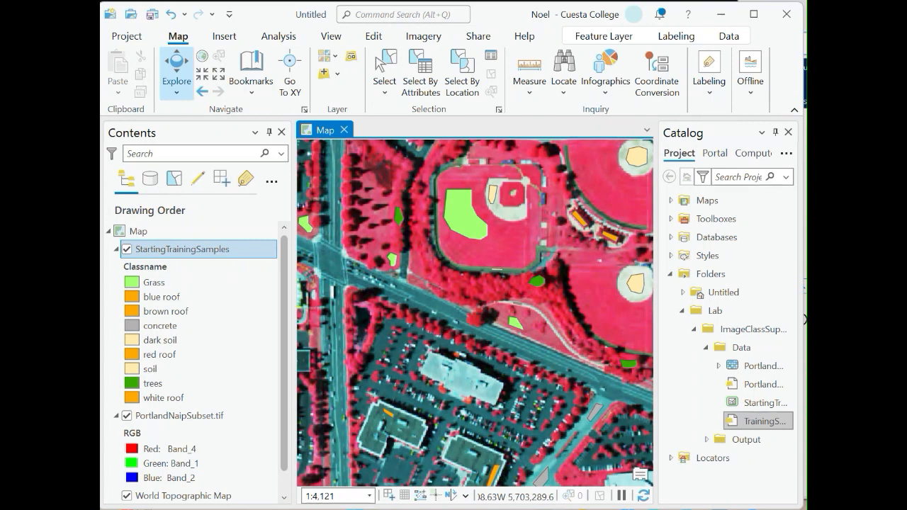
pyautogui.moveTo(552, 253); pyautogui.dragTo(470, 305)
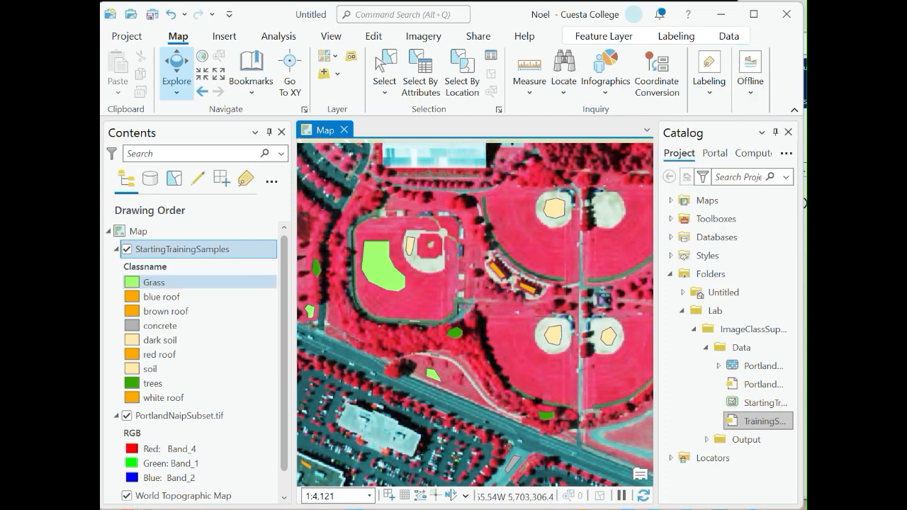
# Collapse the training samples legend, select the PortlandNaipSubset.tif layer and open the Classification Wizard.
pyautogui.click(117, 249)
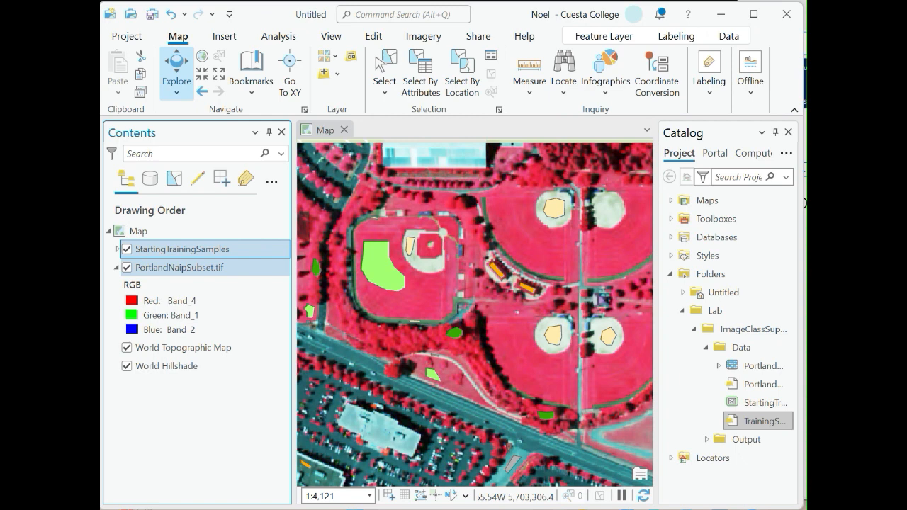
pyautogui.click(179, 268)
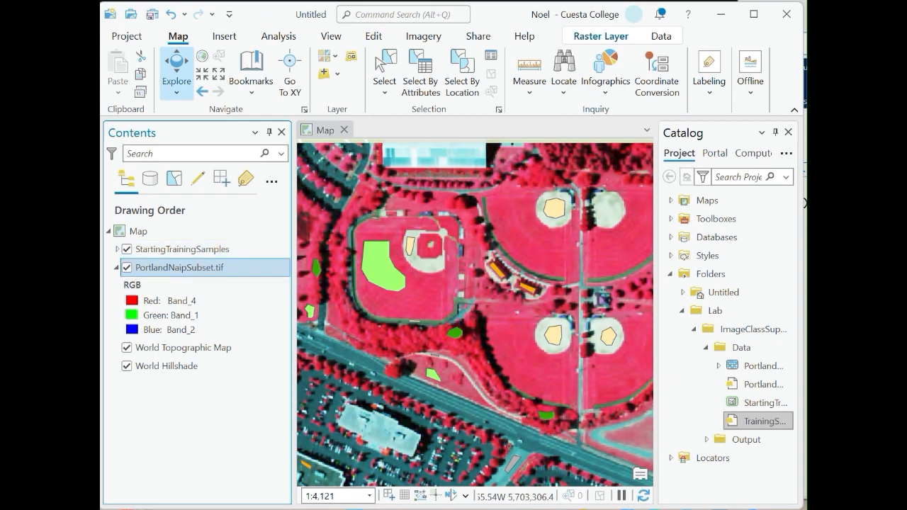
pyautogui.click(601, 36)
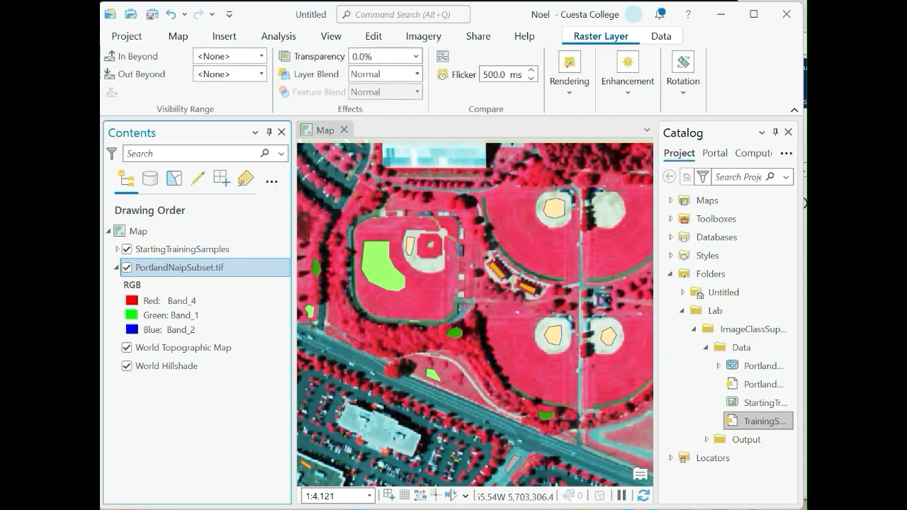
pyautogui.click(423, 37)
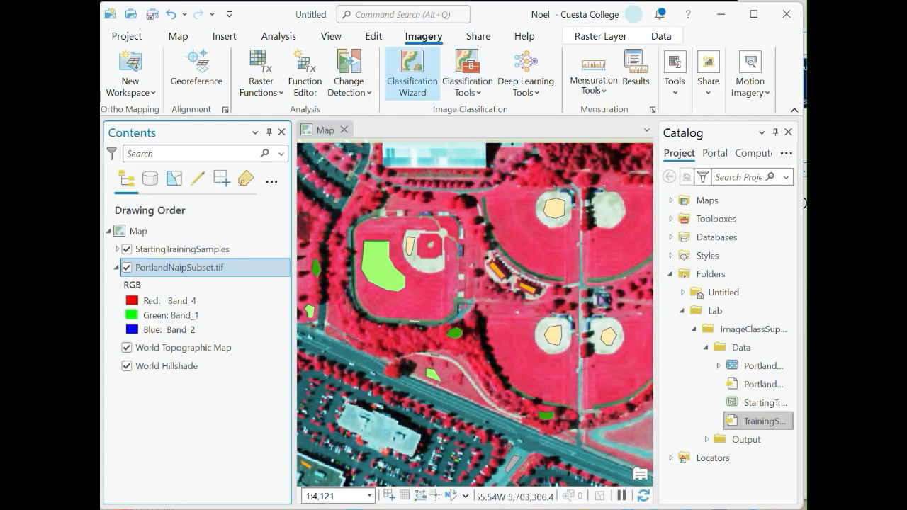
pyautogui.click(412, 71)
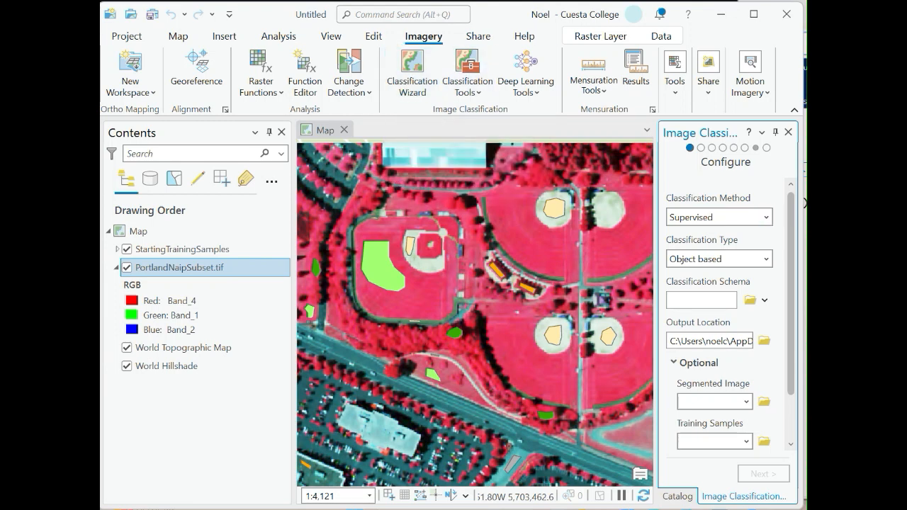
# Choose Supervised as the classification method and Object based as the classification type in the wizard.
pyautogui.click(766, 217)
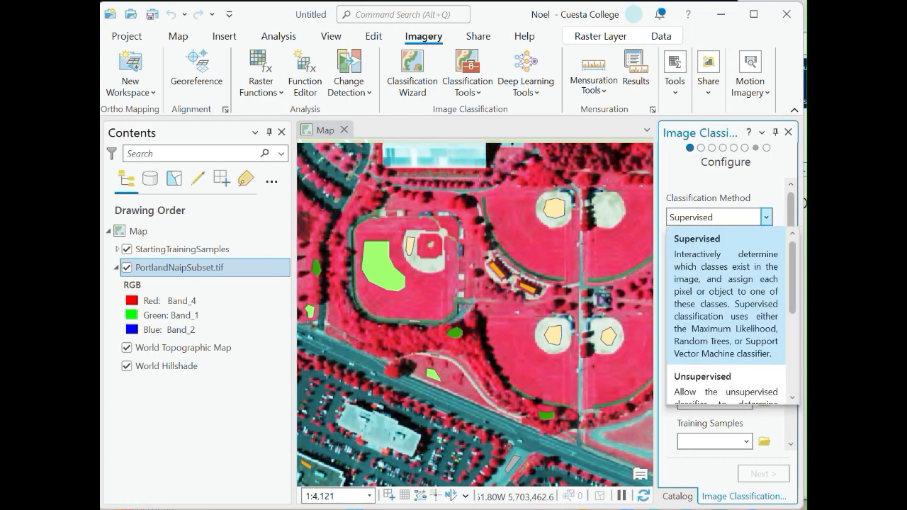
pyautogui.click(766, 217)
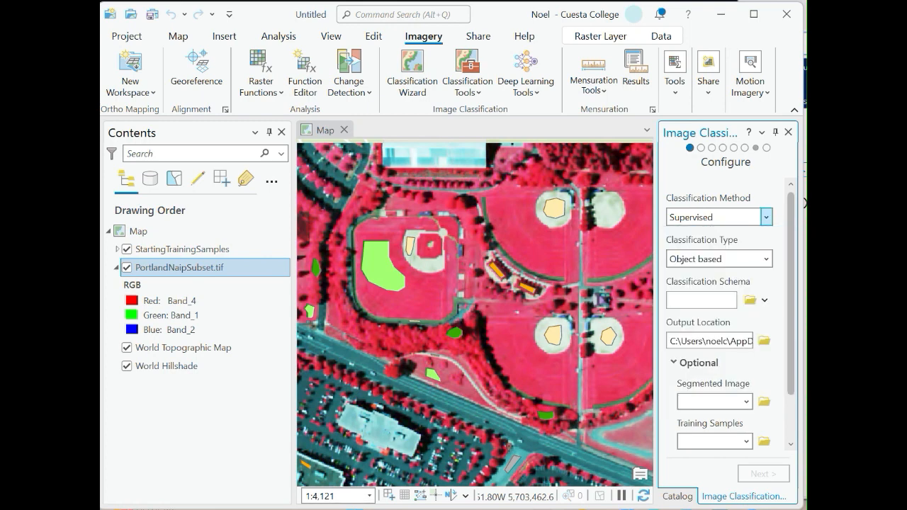
pyautogui.click(766, 216)
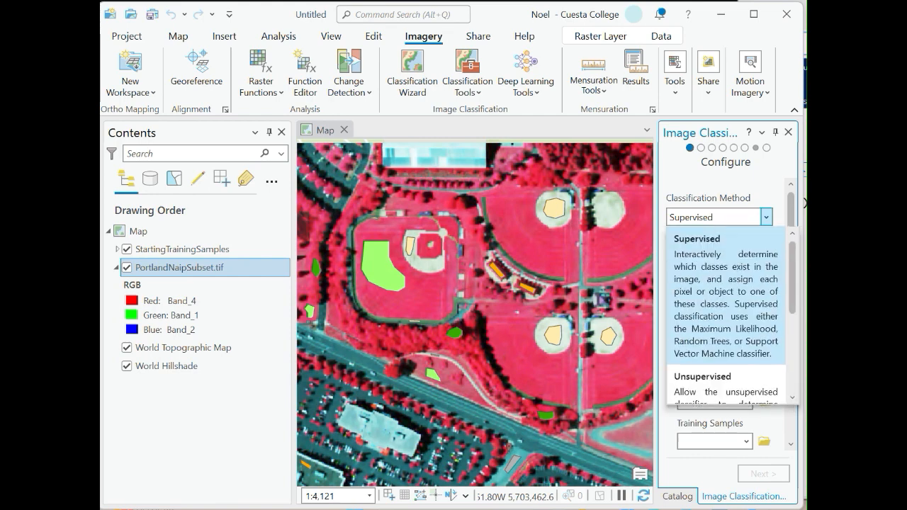
pyautogui.click(765, 217)
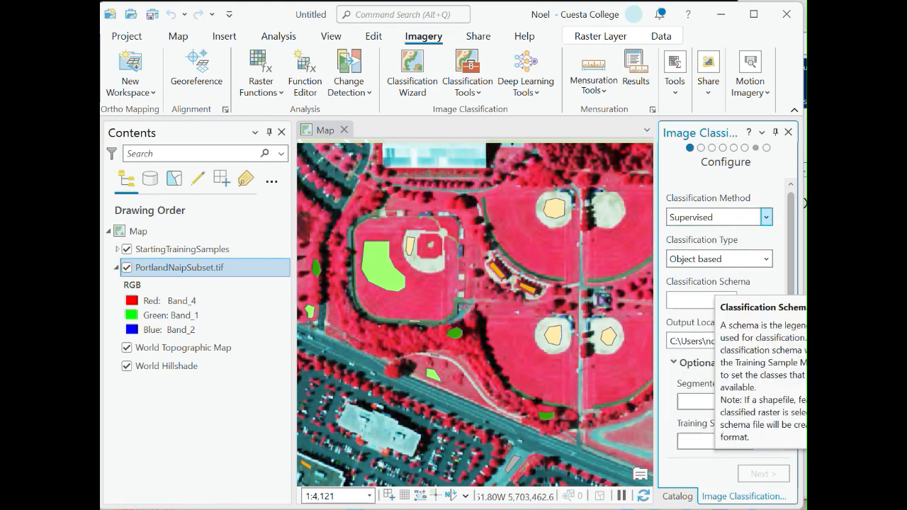
pyautogui.click(766, 259)
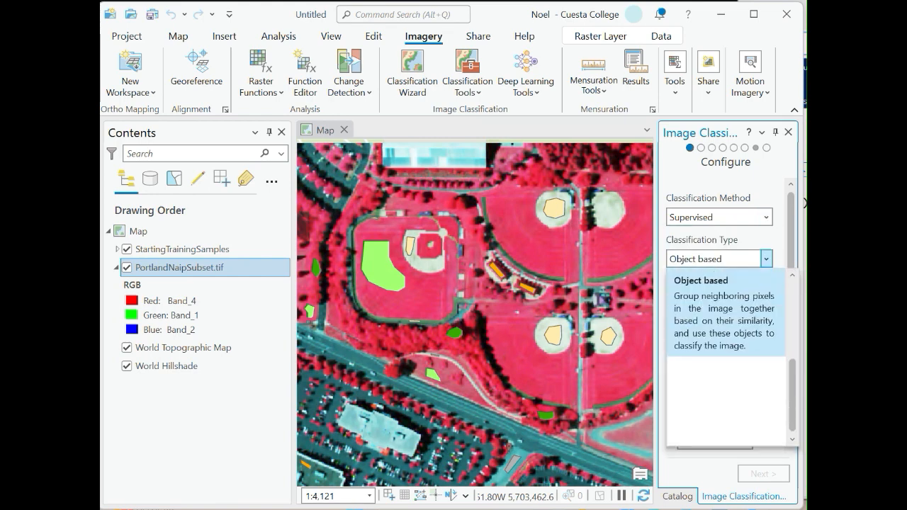
pyautogui.click(724, 314)
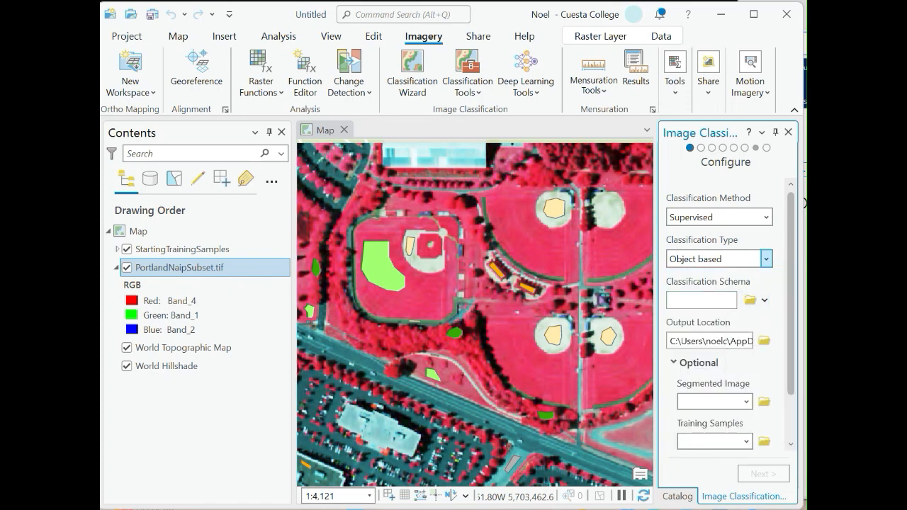
# Widen the wizard pane and change the classification type to Pixel based.
pyautogui.moveTo(655, 297); pyautogui.dragTo(593, 298)
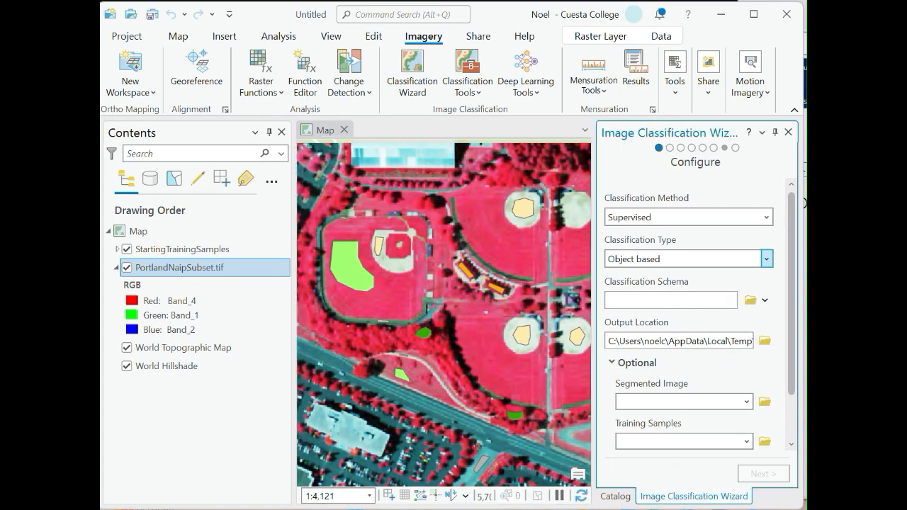
pyautogui.click(766, 259)
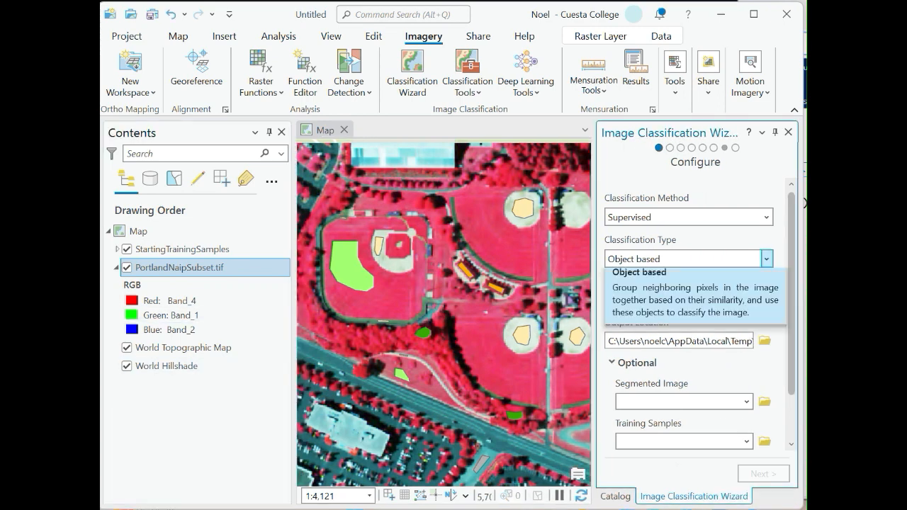
pyautogui.click(680, 283)
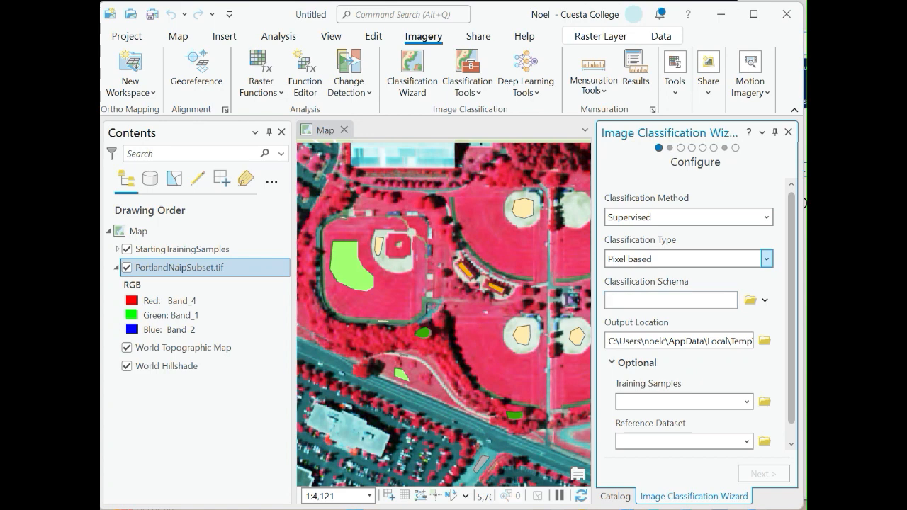
# Generate the classification schema from the existing training samples StartingTrainingSamples.shp in the Data folder.
pyautogui.click(179, 268)
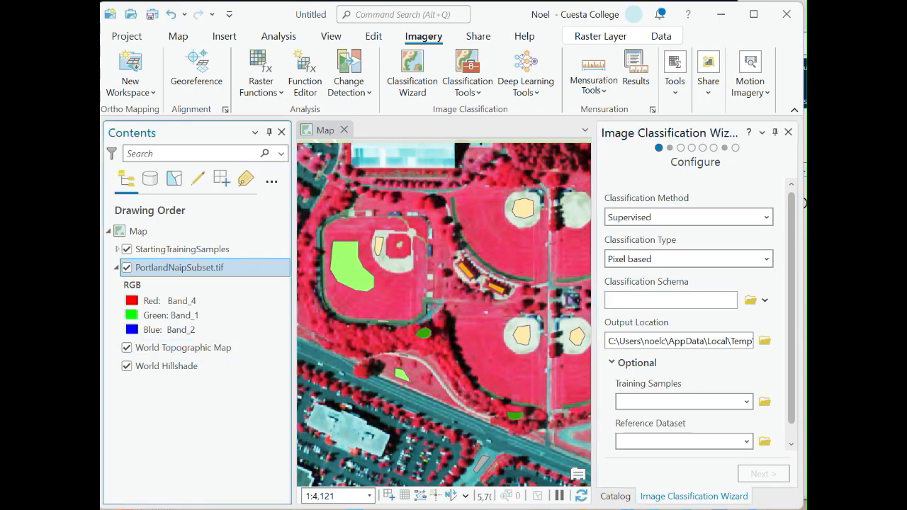
pyautogui.click(765, 259)
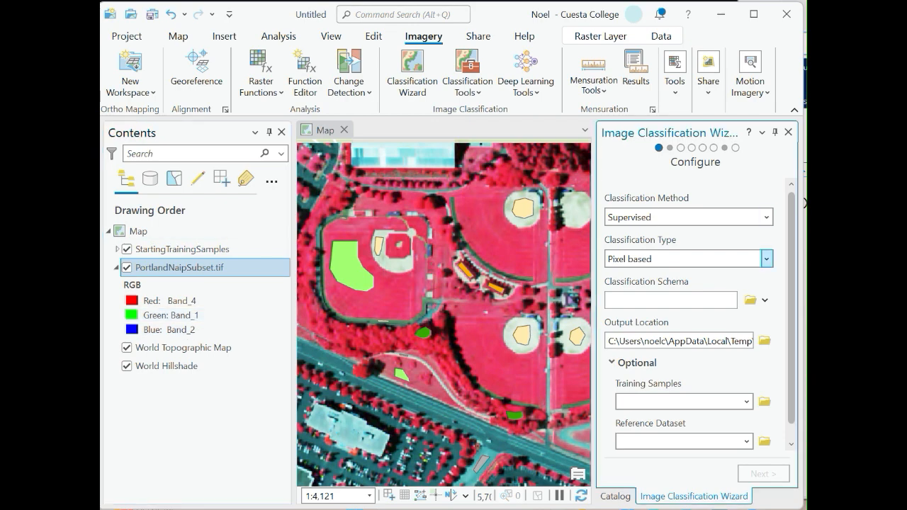
pyautogui.click(766, 259)
pyautogui.click(758, 300)
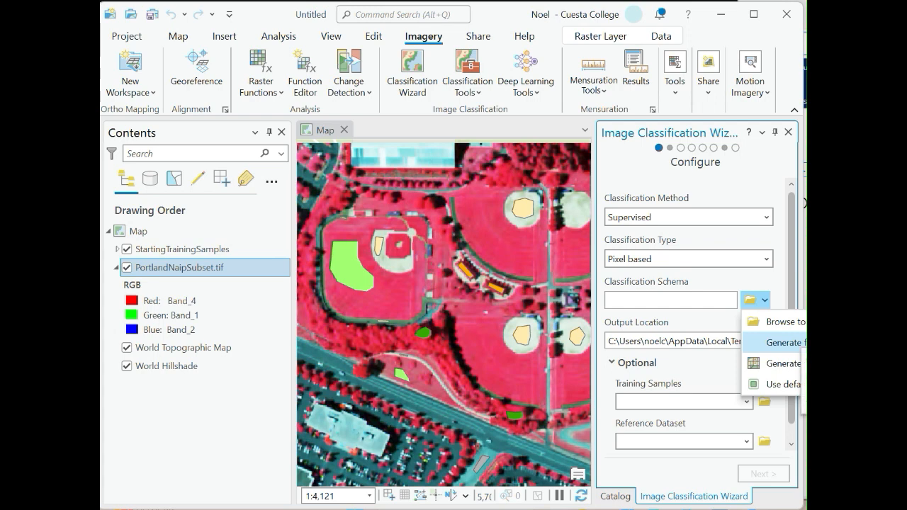
pyautogui.click(779, 342)
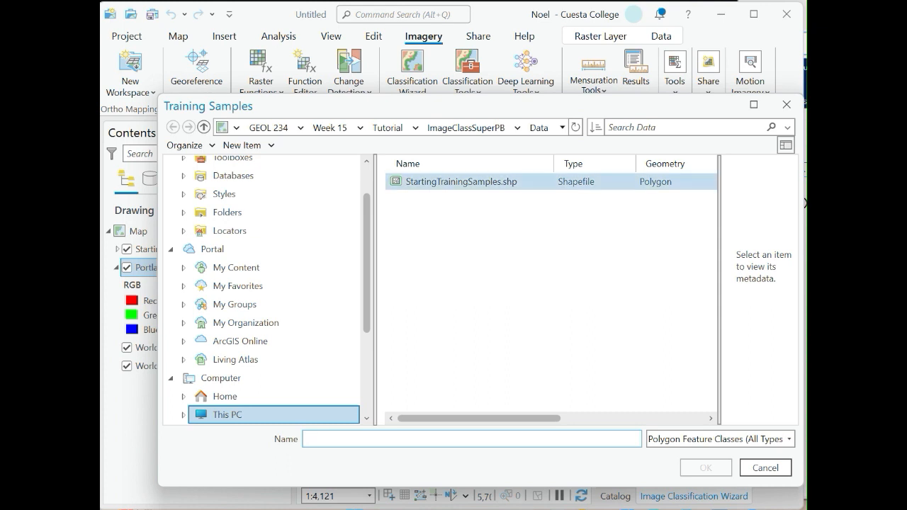
pyautogui.click(461, 182)
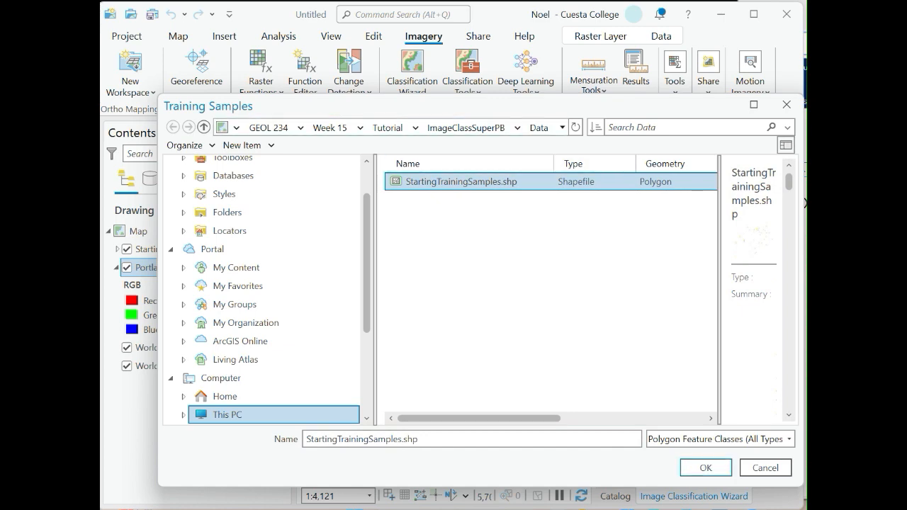
pyautogui.press('Return')
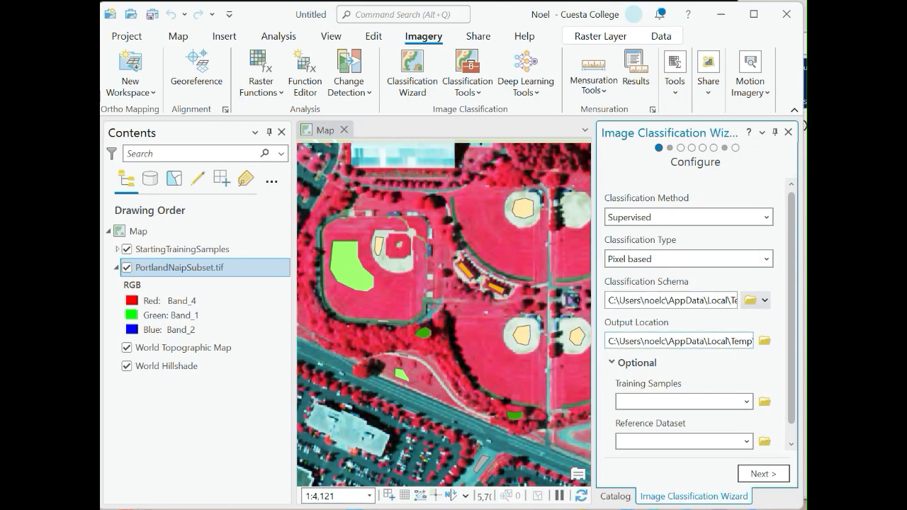
# Set the output location to the Output folder of the ImageClassSuperPB project.
pyautogui.click(696, 341)
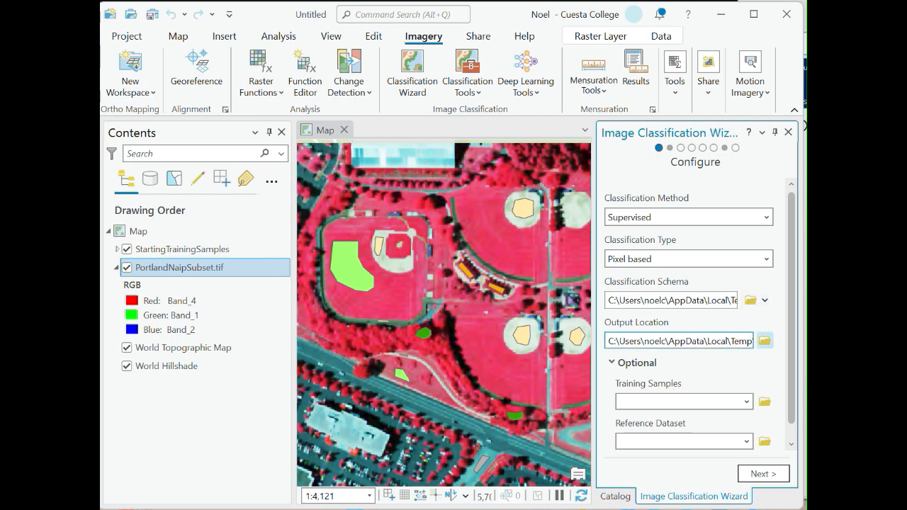
pyautogui.click(764, 341)
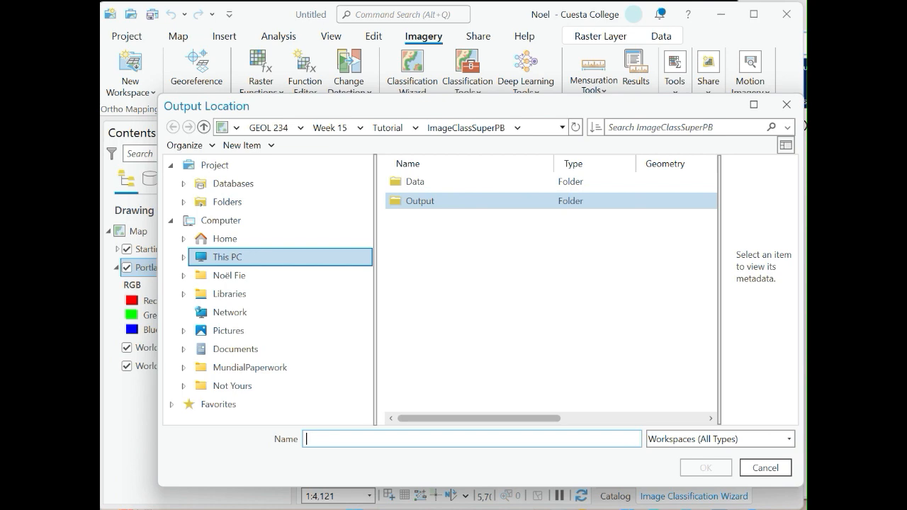
pyautogui.click(434, 201)
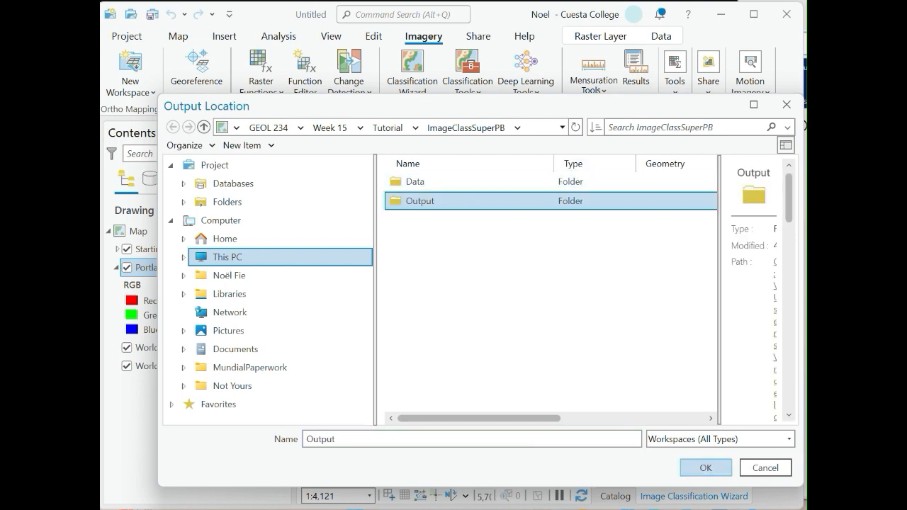
pyautogui.click(706, 468)
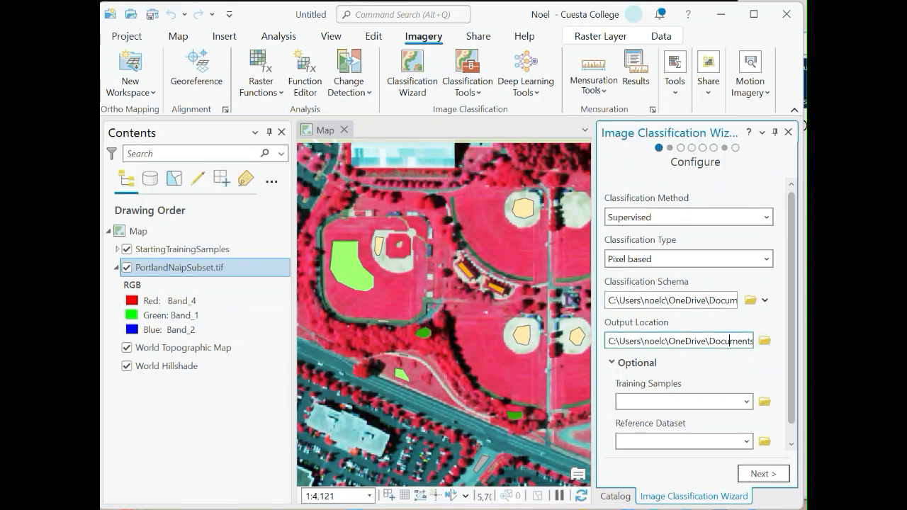
pyautogui.press('Right')
pyautogui.press('Right')
pyautogui.press('Right')
pyautogui.press('Right')
pyautogui.press('Right')
pyautogui.press('Right')
pyautogui.press('Right')
pyautogui.press('Right')
pyautogui.press('Right')
pyautogui.press('Right')
pyautogui.press('Right')
pyautogui.press('Right')
pyautogui.press('Right')
pyautogui.press('Right')
pyautogui.press('Right')
pyautogui.press('Right')
pyautogui.press('Right')
pyautogui.press('Right')
pyautogui.press('Right')
pyautogui.press('Right')
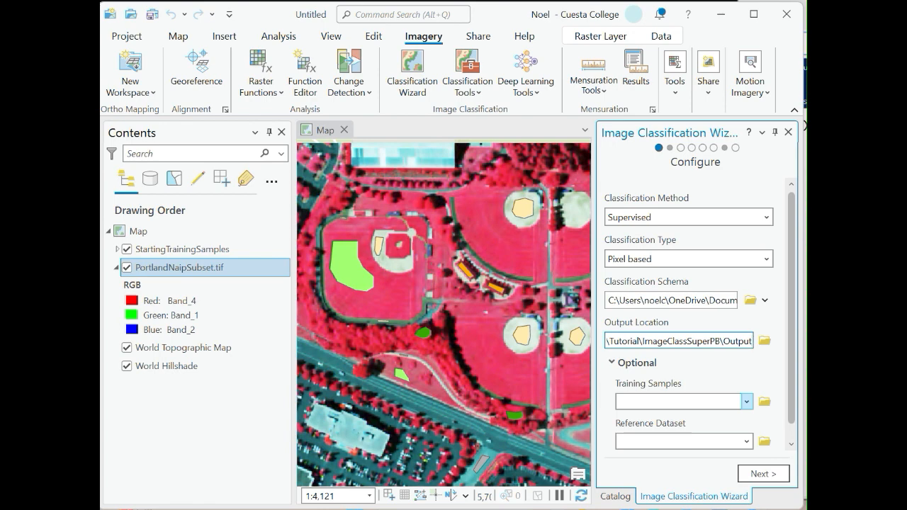
# Try assigning StartingTrainingSamples as the optional training samples, then clear that field again.
pyautogui.click(746, 401)
pyautogui.click(668, 411)
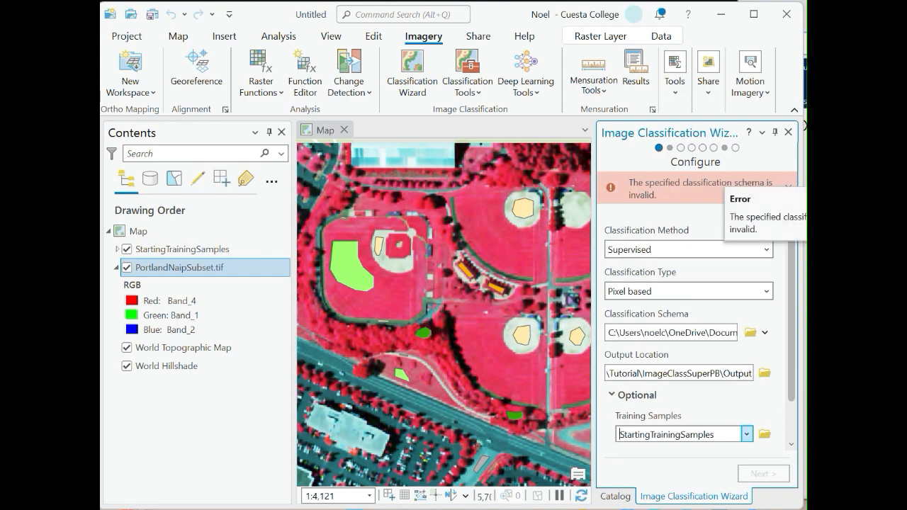
pyautogui.click(788, 187)
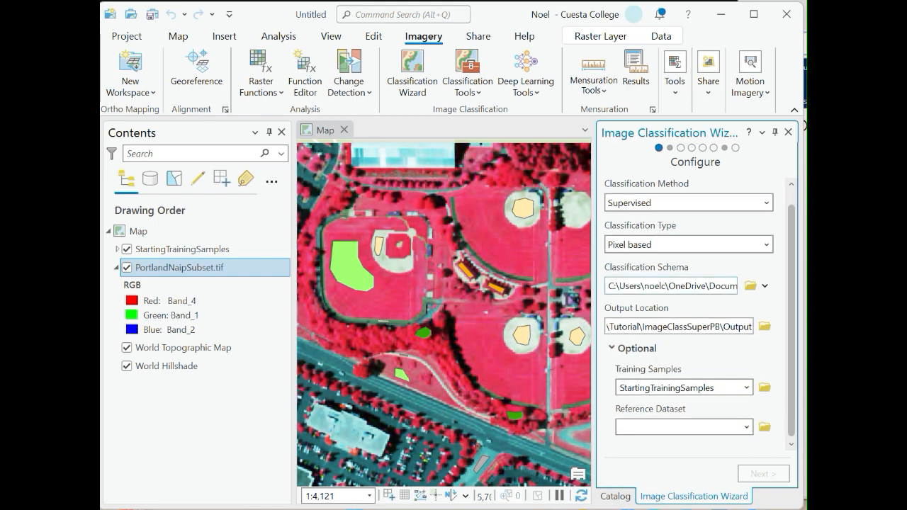
pyautogui.click(746, 388)
pyautogui.click(680, 403)
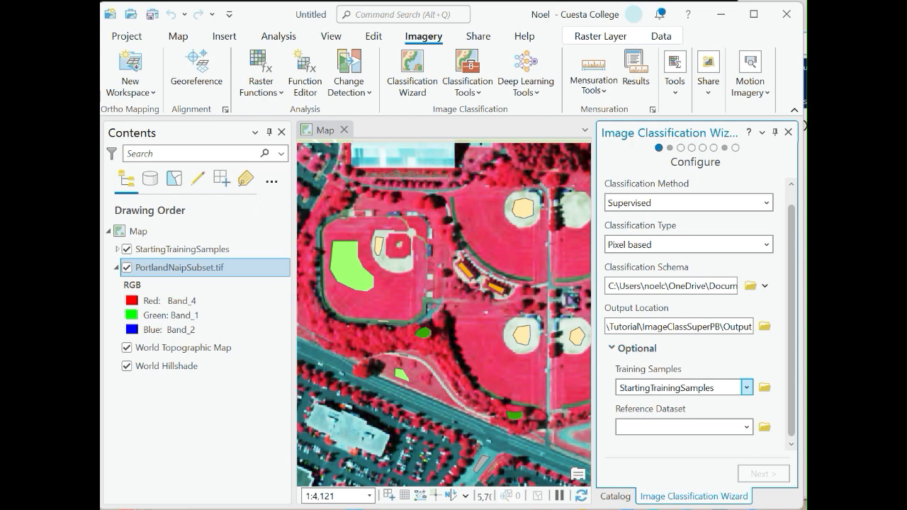
pyautogui.moveTo(714, 389); pyautogui.dragTo(619, 388)
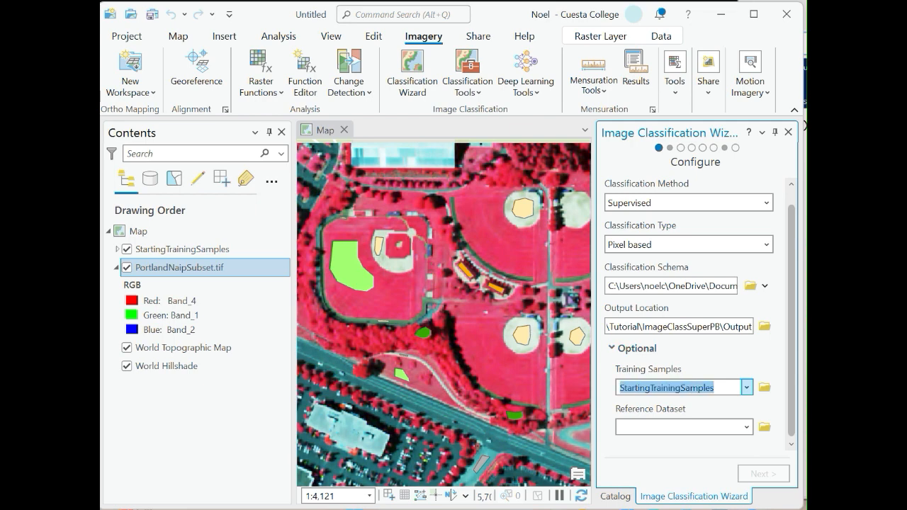
pyautogui.press('BackSpace')
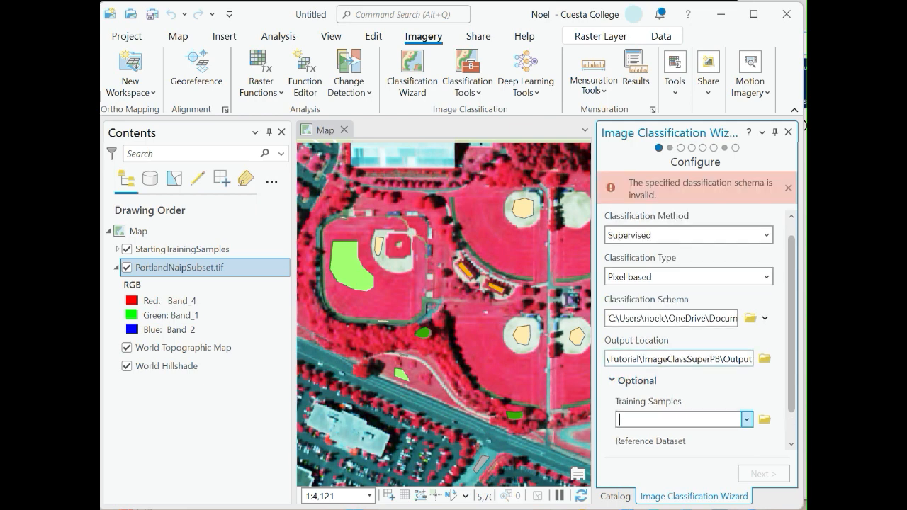
pyautogui.click(628, 381)
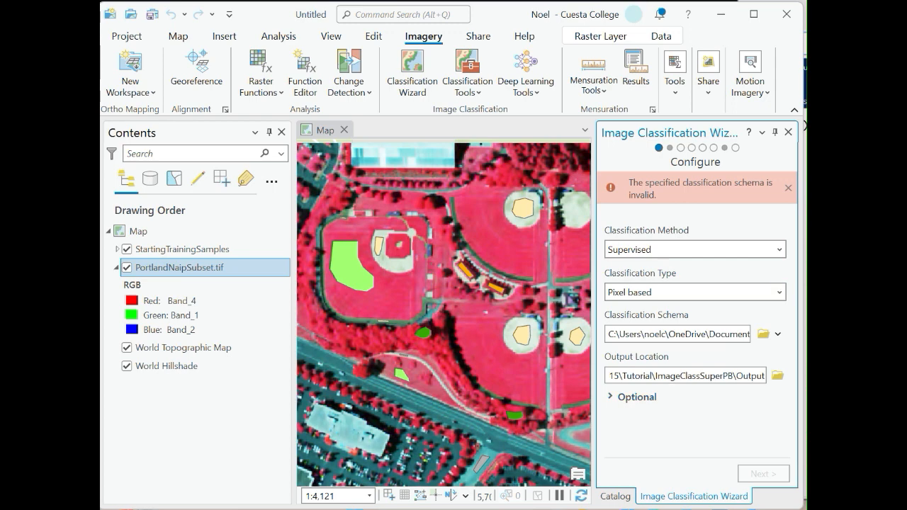
pyautogui.click(788, 188)
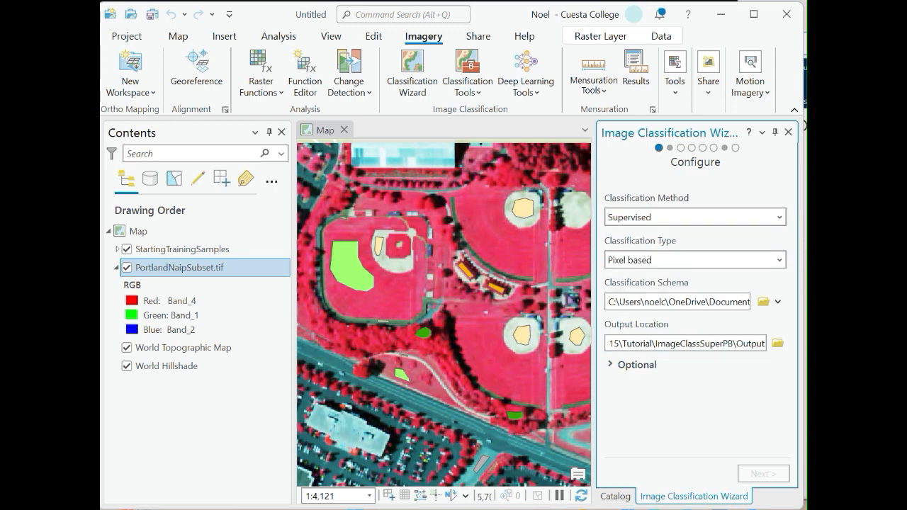
# Regenerate the classification schema from the existing training samples StartingTrainingSamples.shp.
pyautogui.click(780, 217)
pyautogui.click(779, 260)
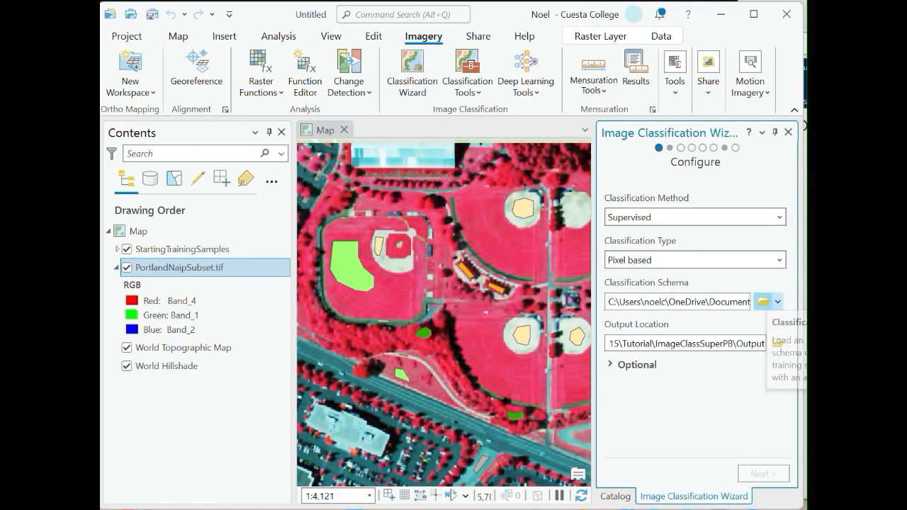
pyautogui.click(763, 301)
pyautogui.click(765, 468)
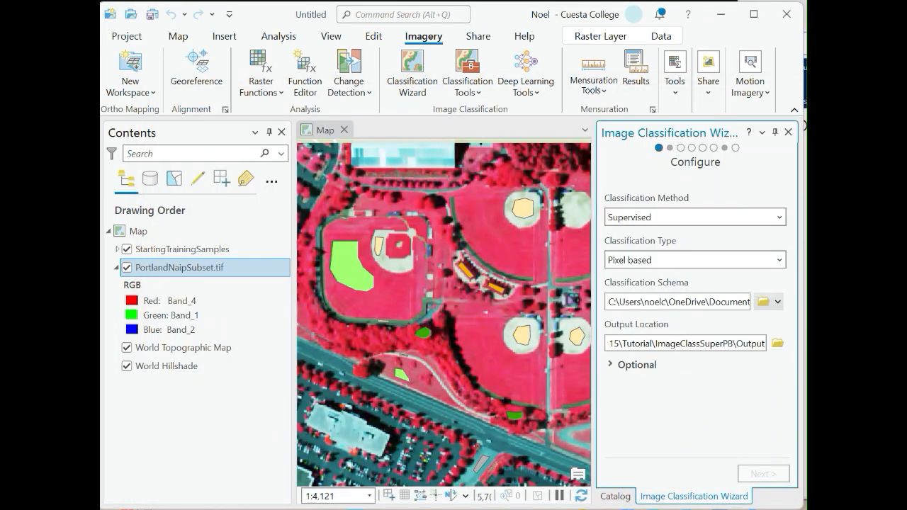
pyautogui.click(778, 302)
pyautogui.click(791, 344)
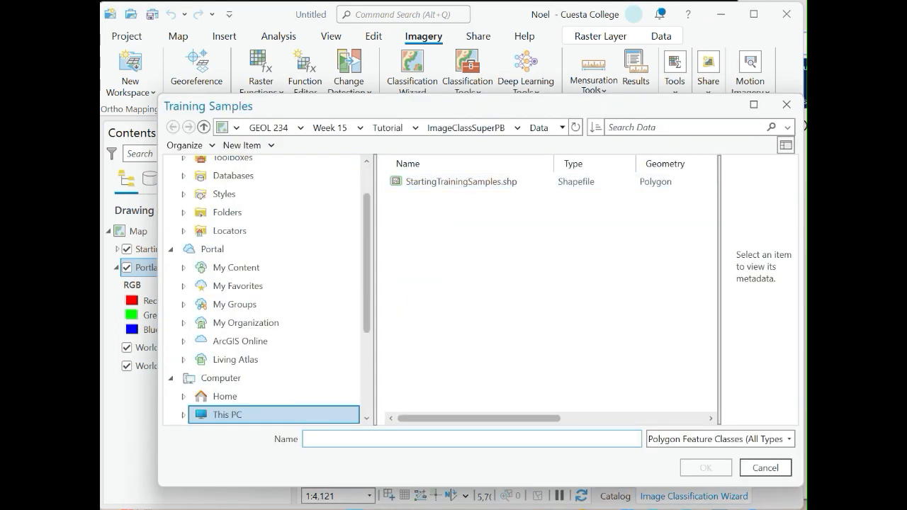
pyautogui.click(461, 182)
pyautogui.press('Return')
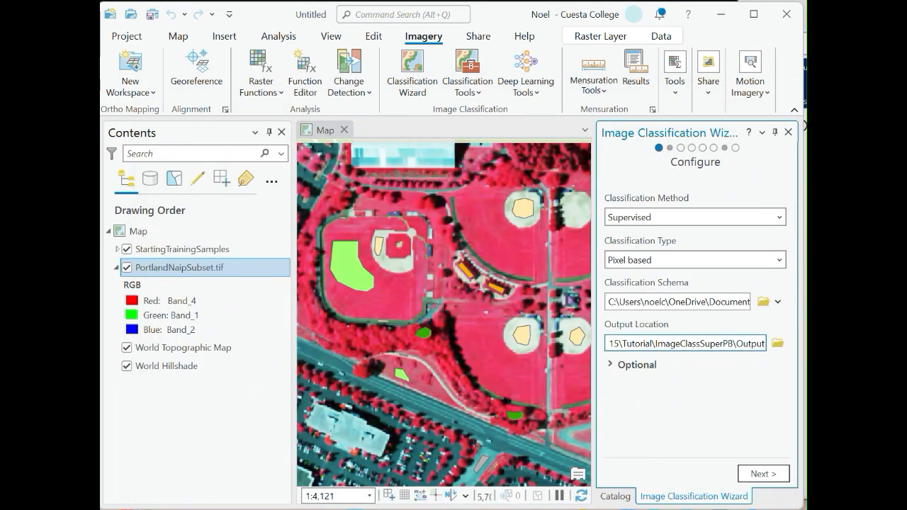
# Set the optional training samples to StartingTrainingSamples and continue to the Training Samples Manager.
pyautogui.click(626, 365)
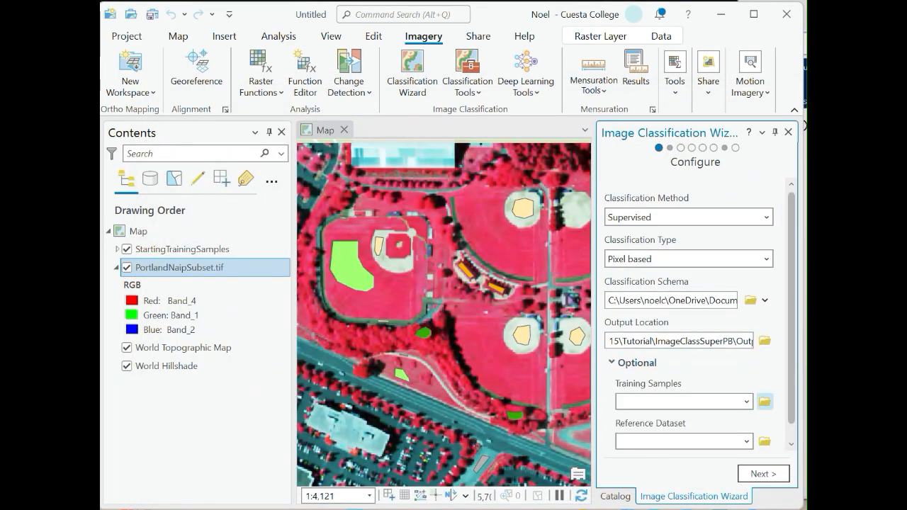
pyautogui.click(746, 402)
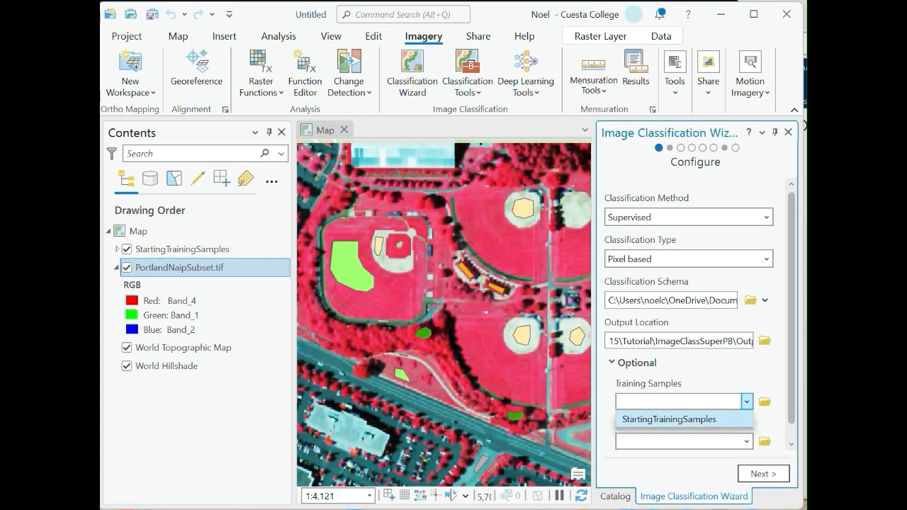
pyautogui.click(666, 419)
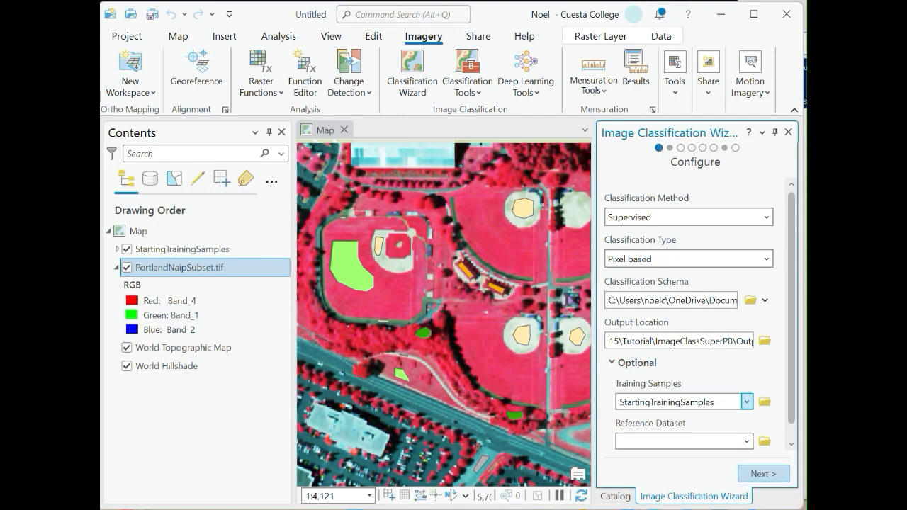
pyautogui.click(763, 474)
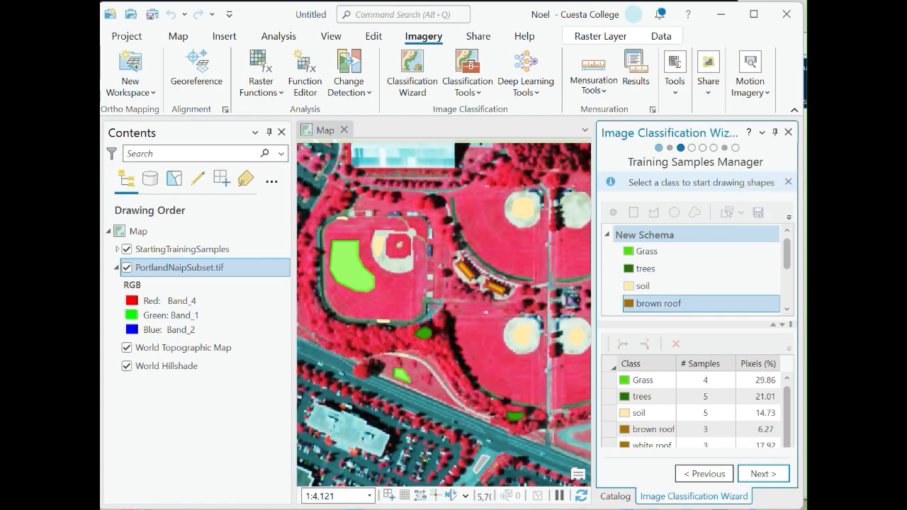
# Review the schema classes and their sample counts, then continue to the Train page.
pyautogui.scroll(-3, 701, 269)
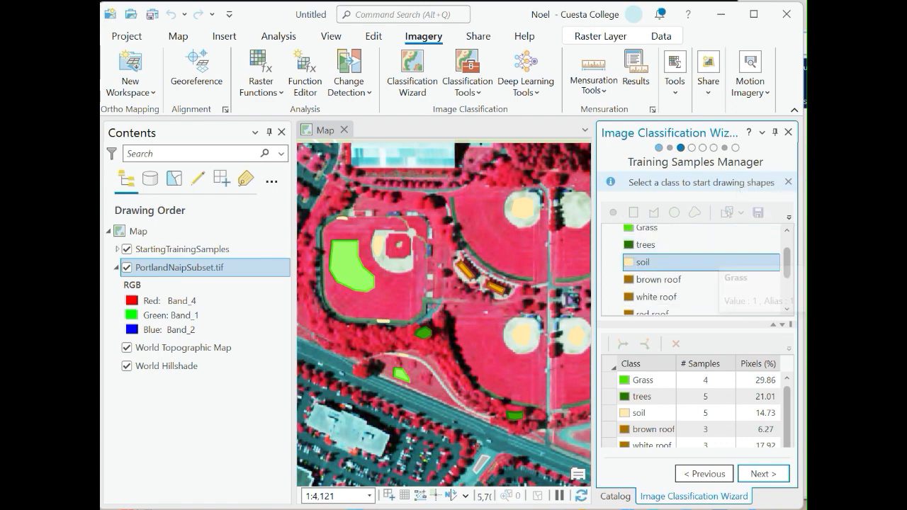
pyautogui.scroll(3, 701, 283)
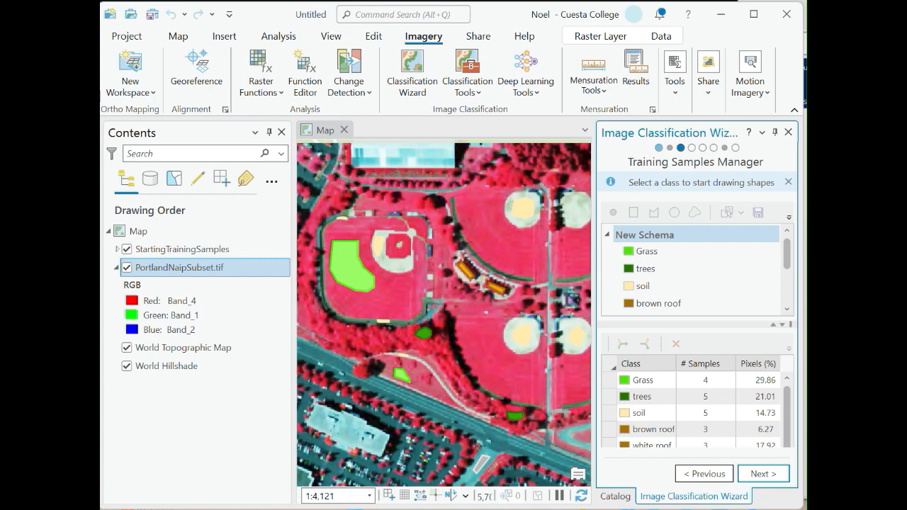
pyautogui.scroll(-2, 785, 411)
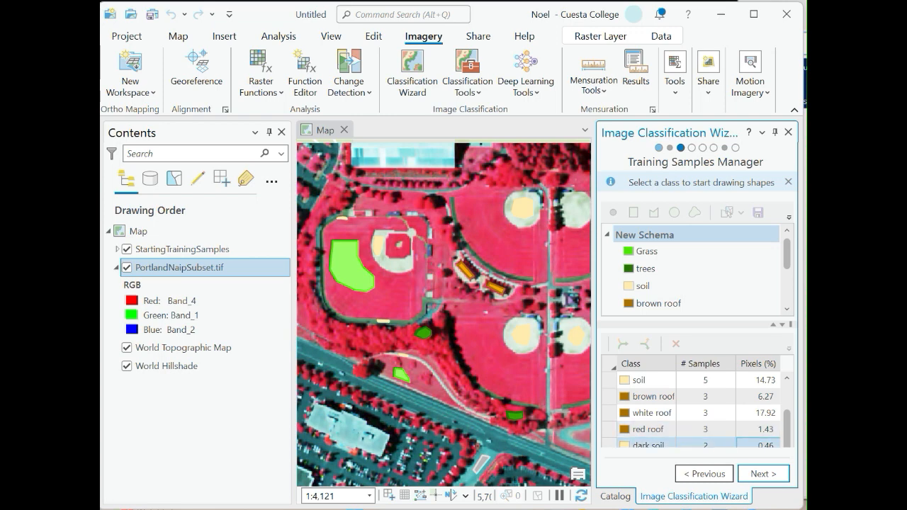
pyautogui.hotkey('alt', 'Tab')
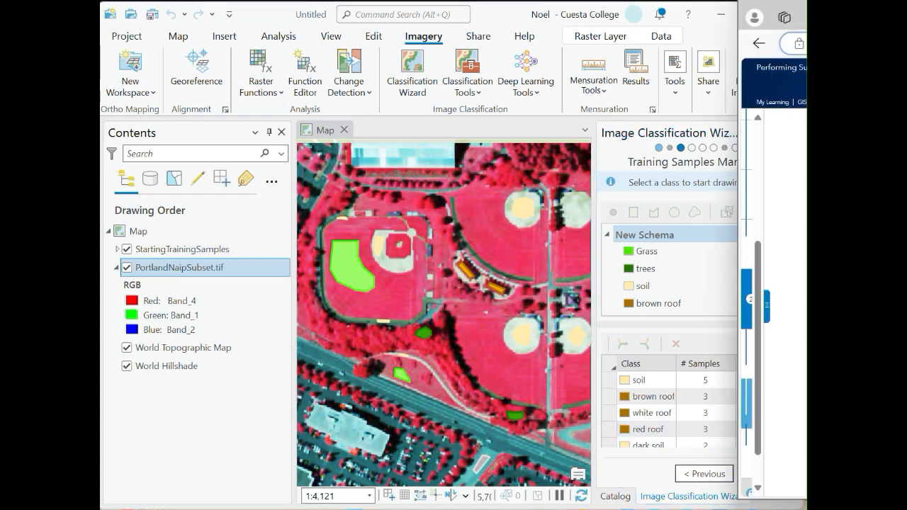
pyautogui.hotkey('alt', 'Tab')
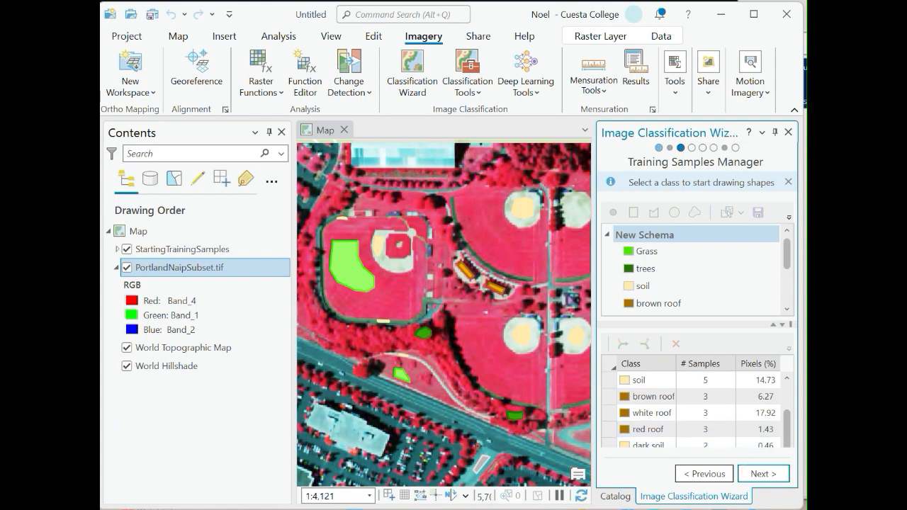
pyautogui.click(763, 473)
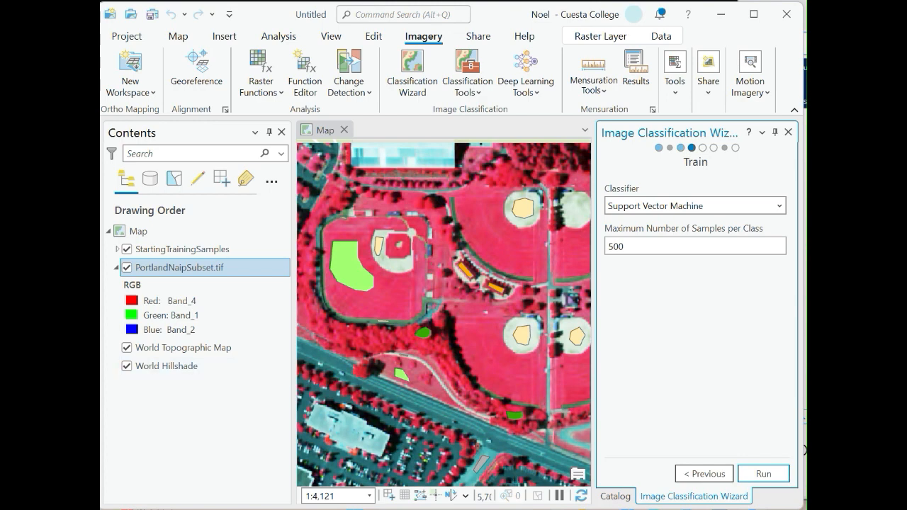
# Choose Maximum Likelihood as the classifier and run the training to generate the classified preview.
pyautogui.click(779, 206)
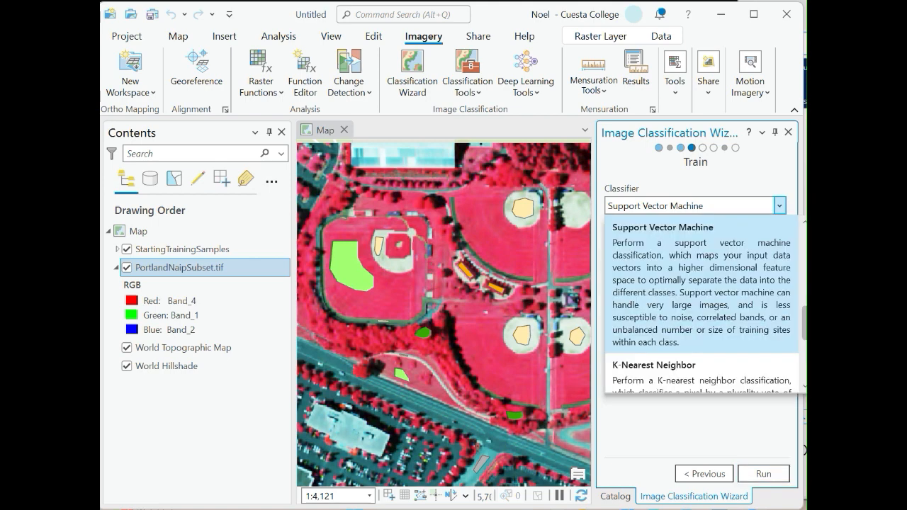
pyautogui.scroll(-1, 701, 305)
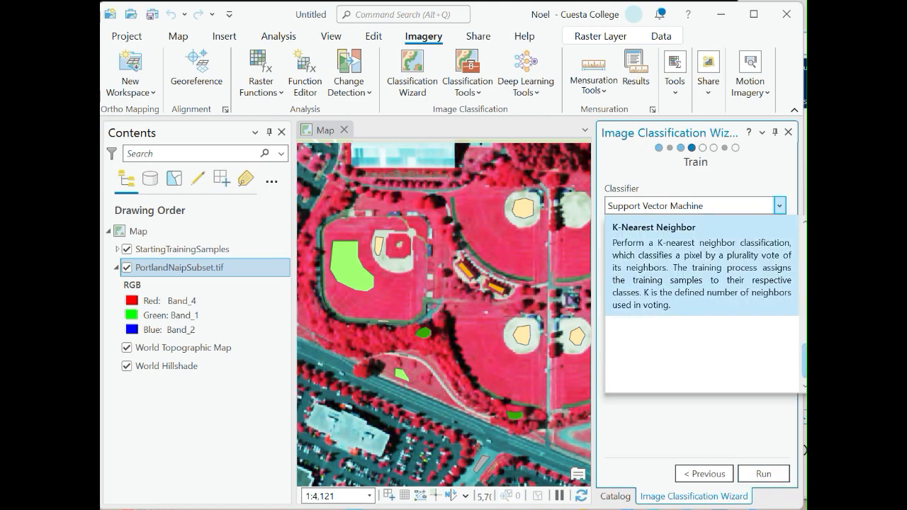
pyautogui.scroll(1, 702, 368)
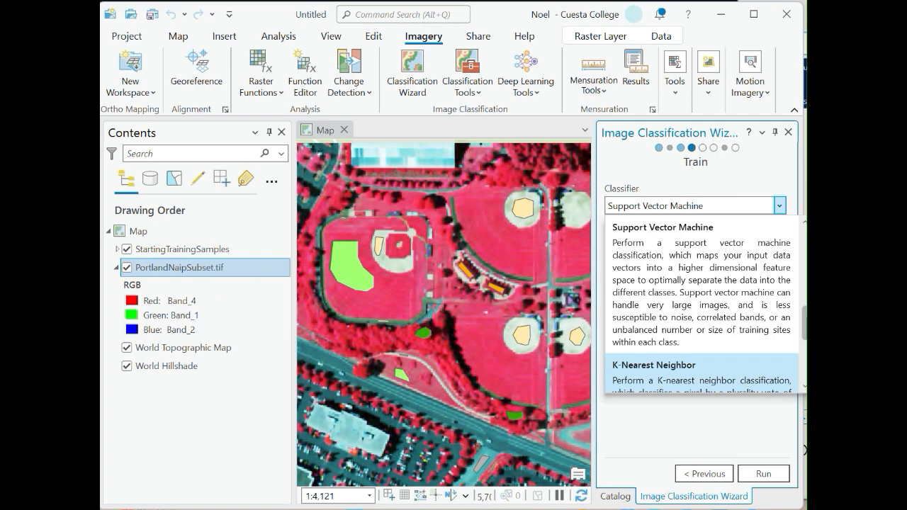
pyautogui.scroll(1, 701, 305)
pyautogui.scroll(1, 701, 305)
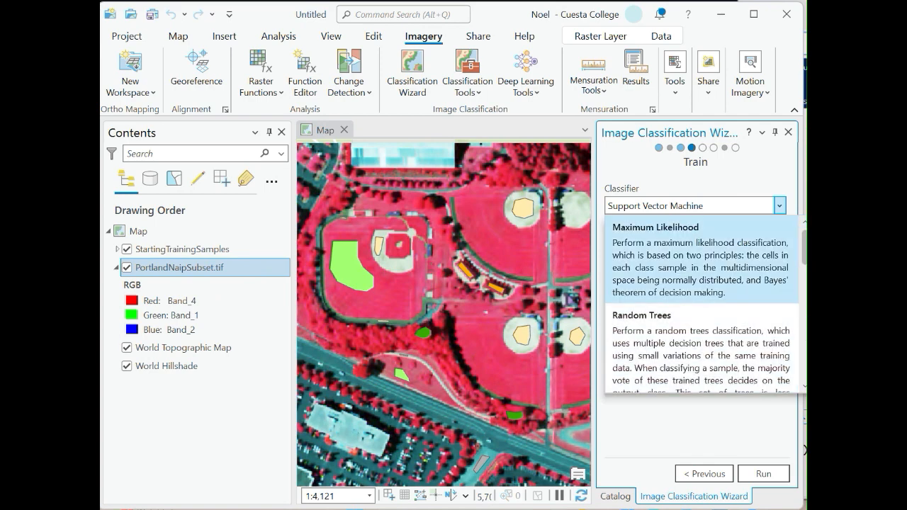
pyautogui.click(700, 260)
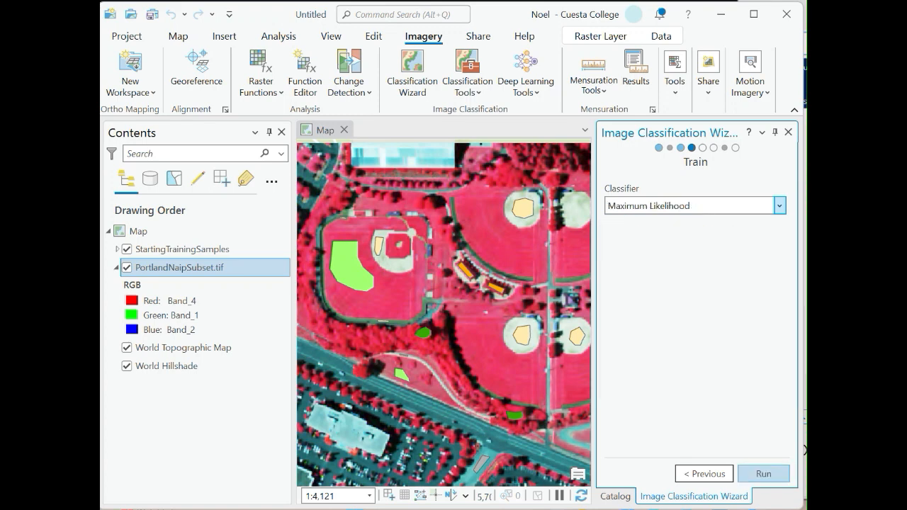
pyautogui.click(763, 474)
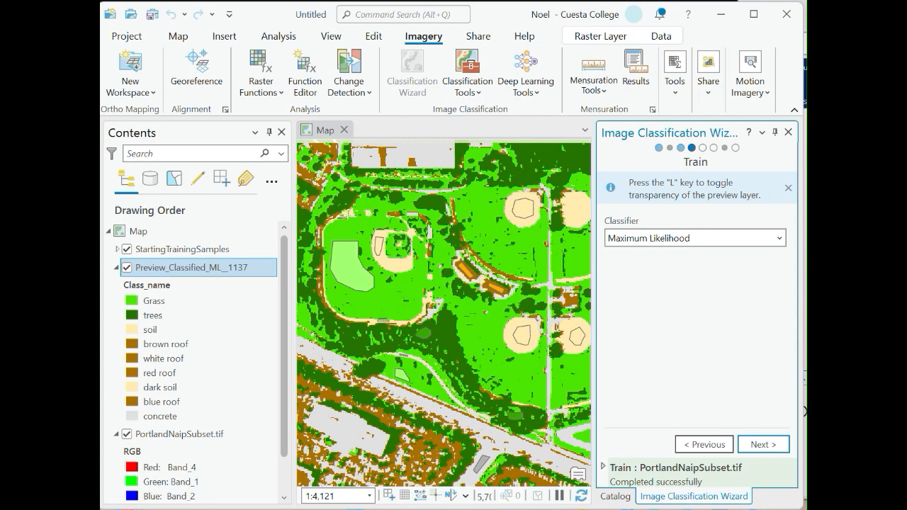
# Zoom to the full extent of the preview classified layer.
pyautogui.moveTo(593, 305); pyautogui.dragTo(677, 305)
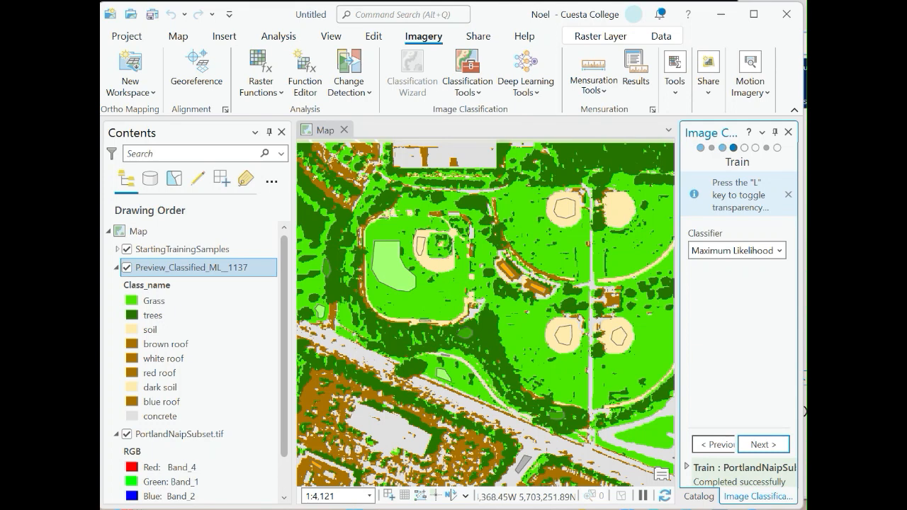
pyautogui.rightClick(202, 267)
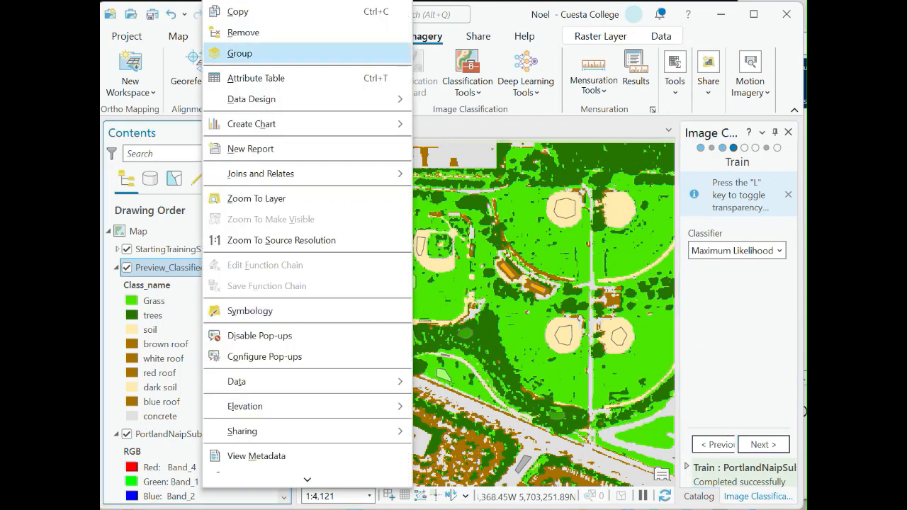
pyautogui.click(255, 198)
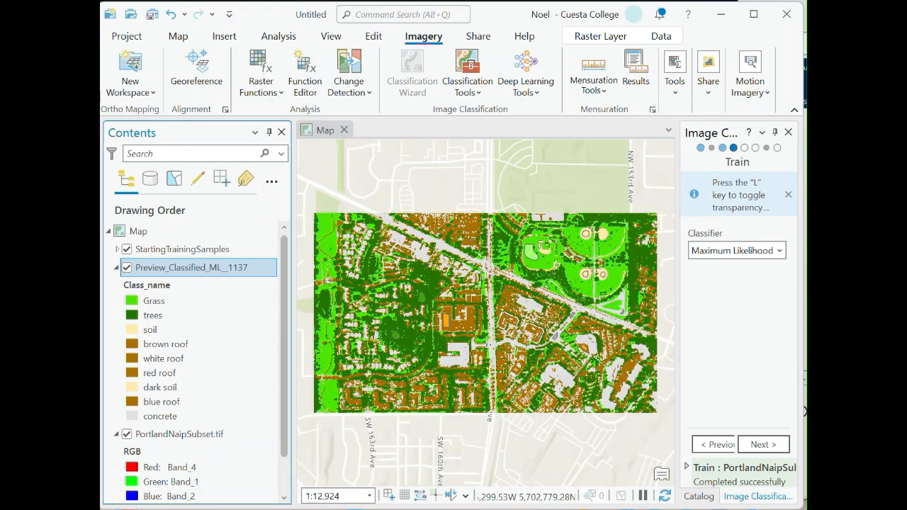
# Hide the PortlandNaipSubset.tif image and the StartingTrainingSamples layer, collapsing the image's legend.
pyautogui.click(126, 434)
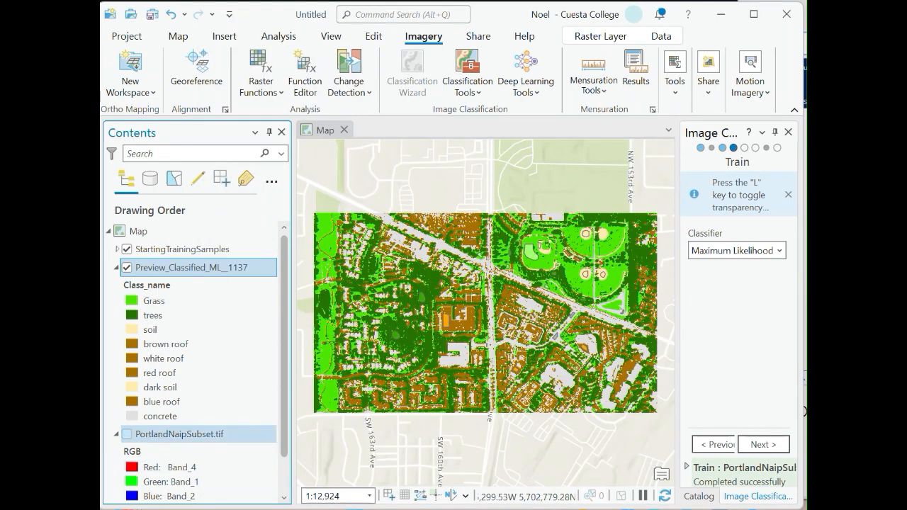
pyautogui.scroll(-2, 199, 355)
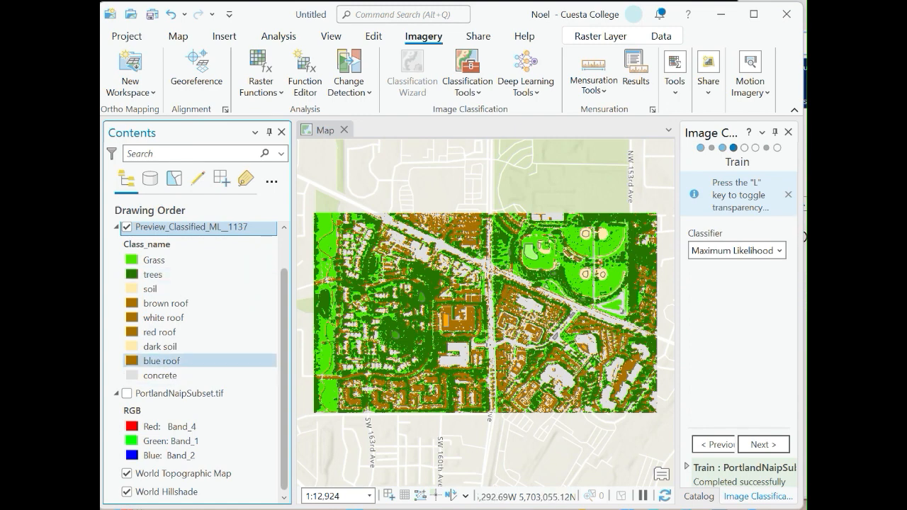
pyautogui.scroll(1, 198, 360)
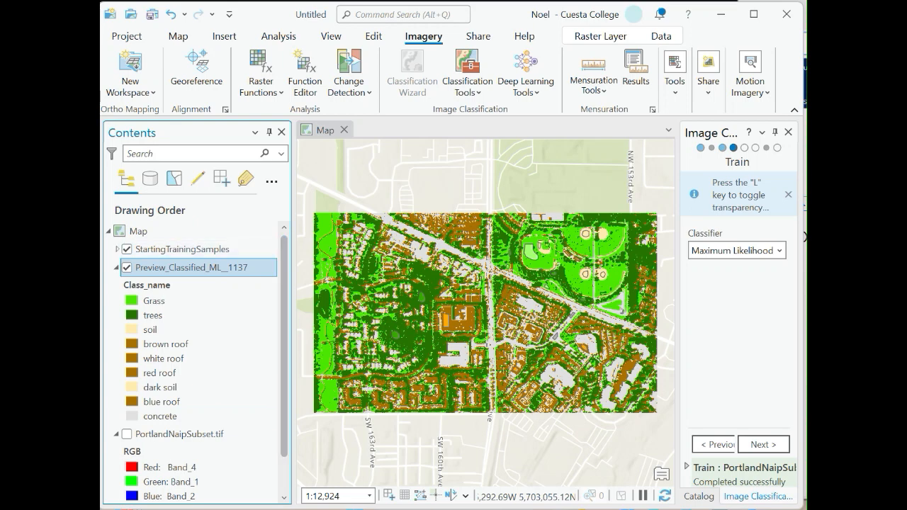
pyautogui.click(117, 434)
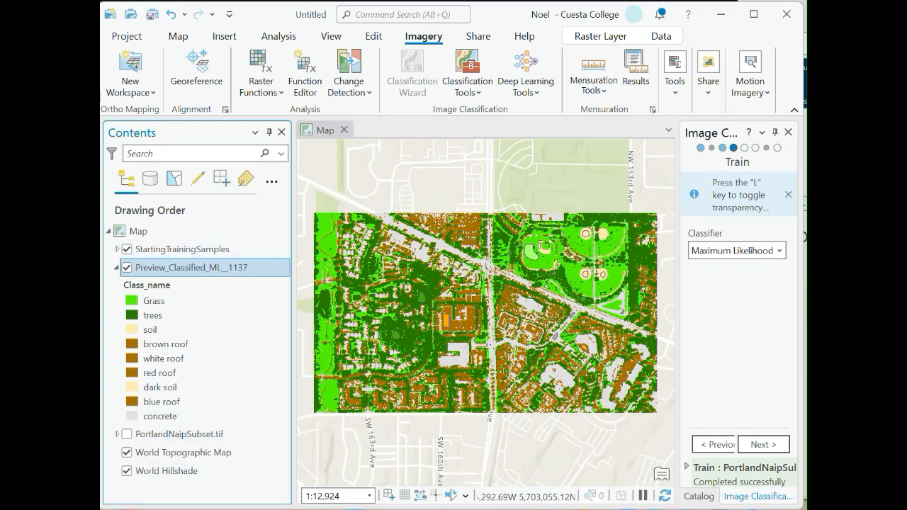
pyautogui.click(127, 248)
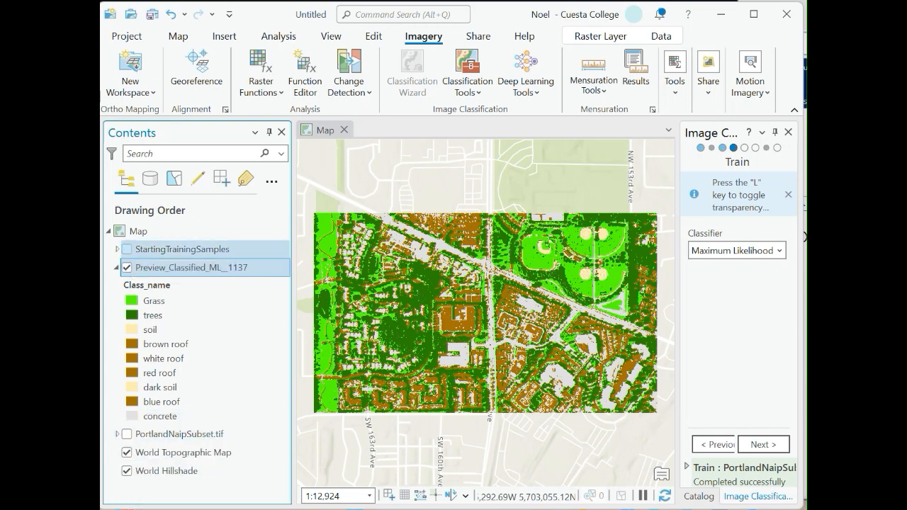
pyautogui.click(127, 249)
pyautogui.click(127, 249)
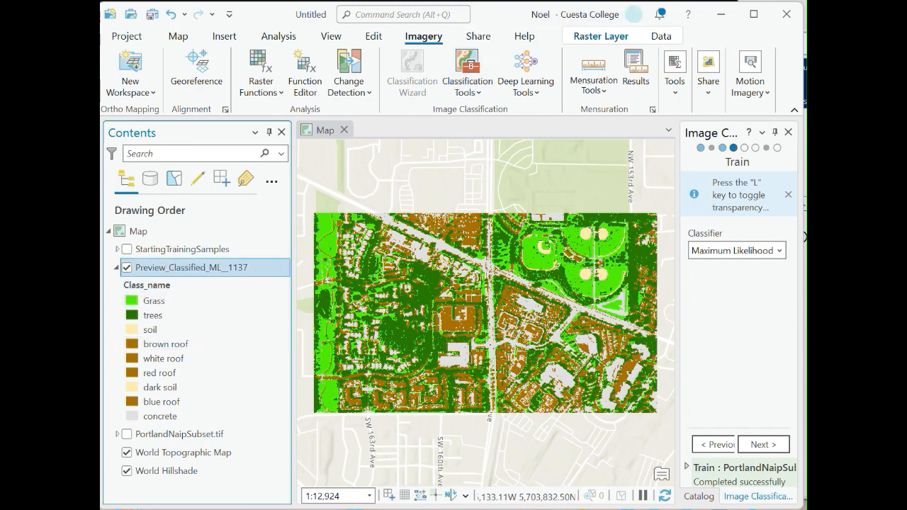
# Set the preview classified layer's transparency to about 41%.
pyautogui.click(601, 35)
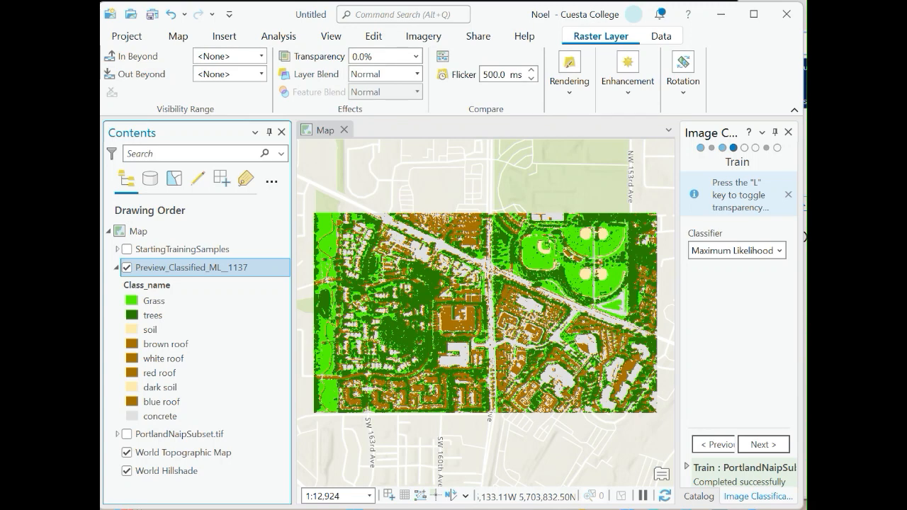
pyautogui.click(416, 56)
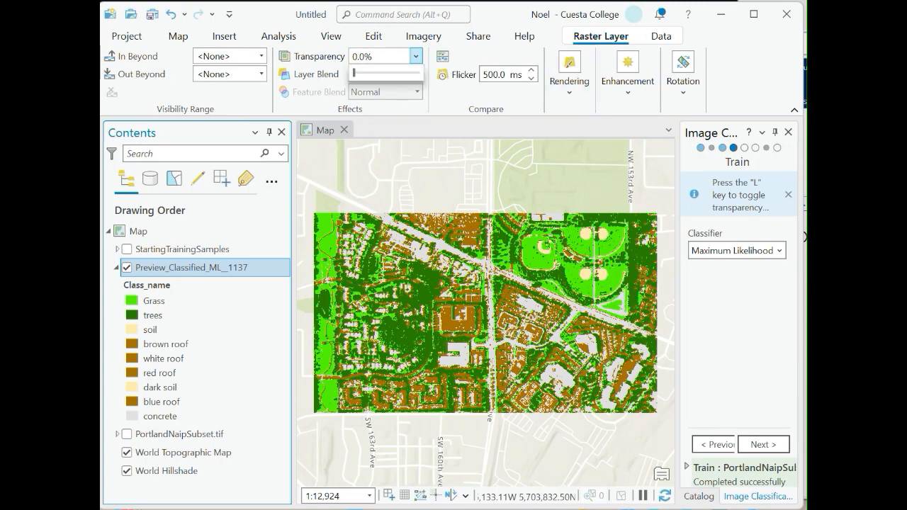
pyautogui.moveTo(353, 73); pyautogui.dragTo(380, 73)
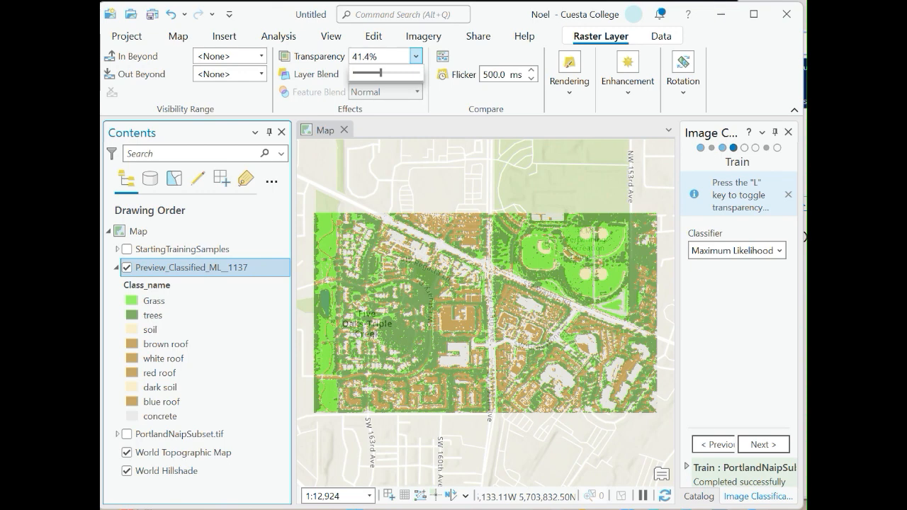
pyautogui.scroll(5, 460, 323)
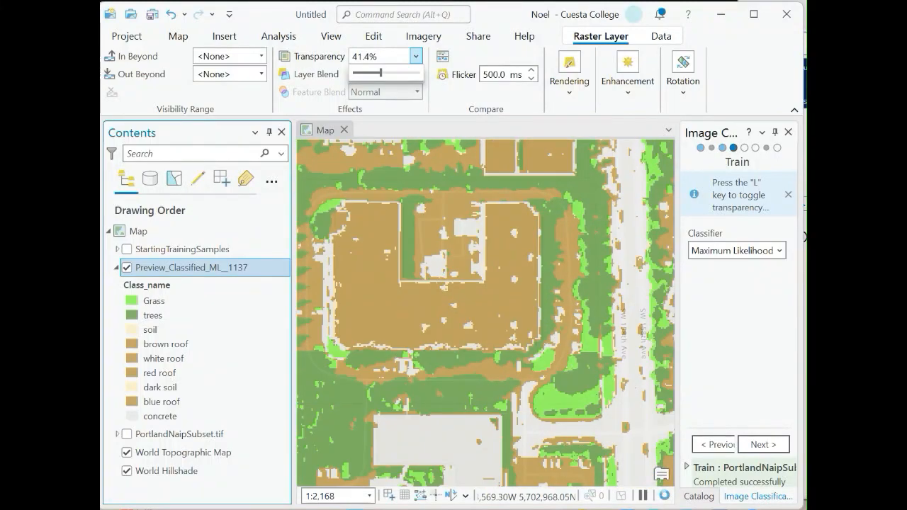
pyautogui.scroll(-3, 485, 313)
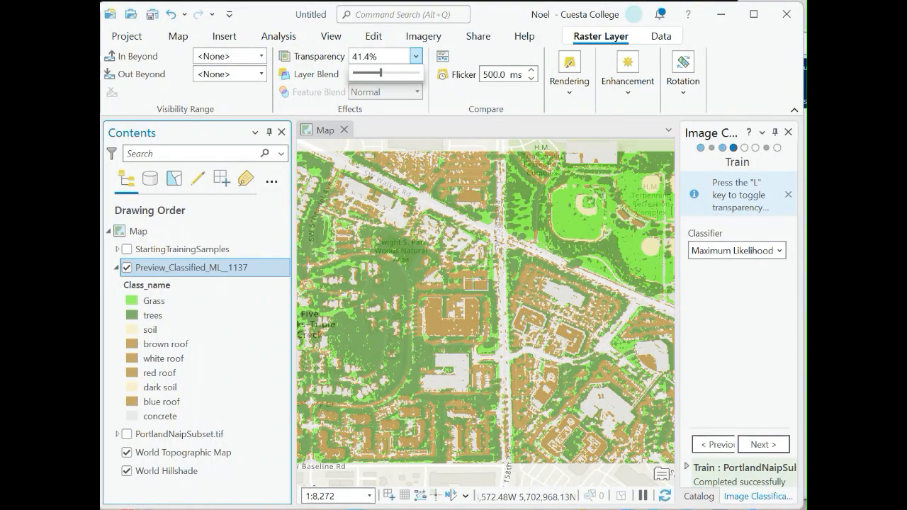
pyautogui.moveTo(381, 73); pyautogui.dragTo(379, 73)
# Switch the map's basemap to Imagery.
pyautogui.click(177, 36)
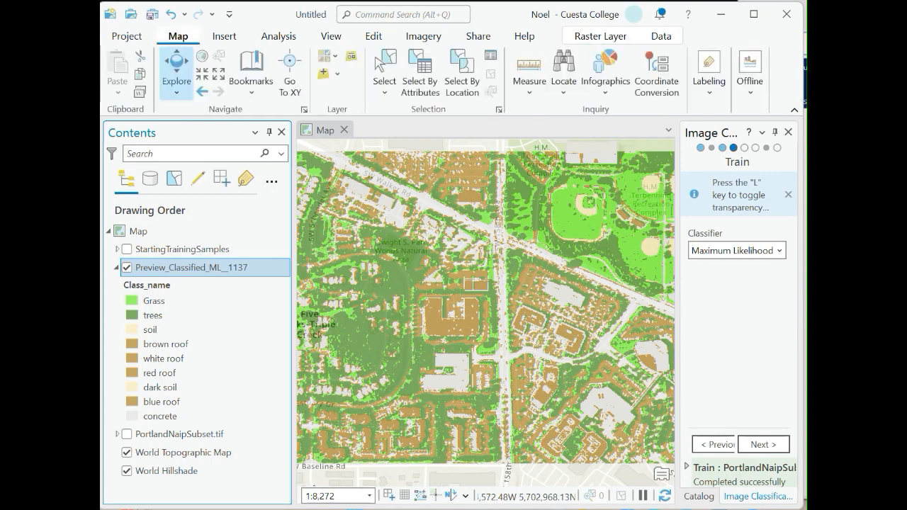
pyautogui.click(327, 55)
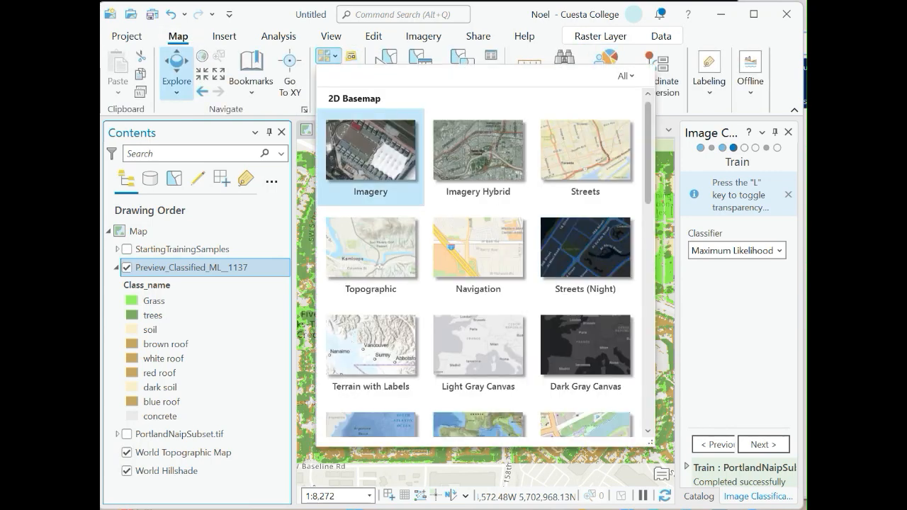
pyautogui.click(371, 156)
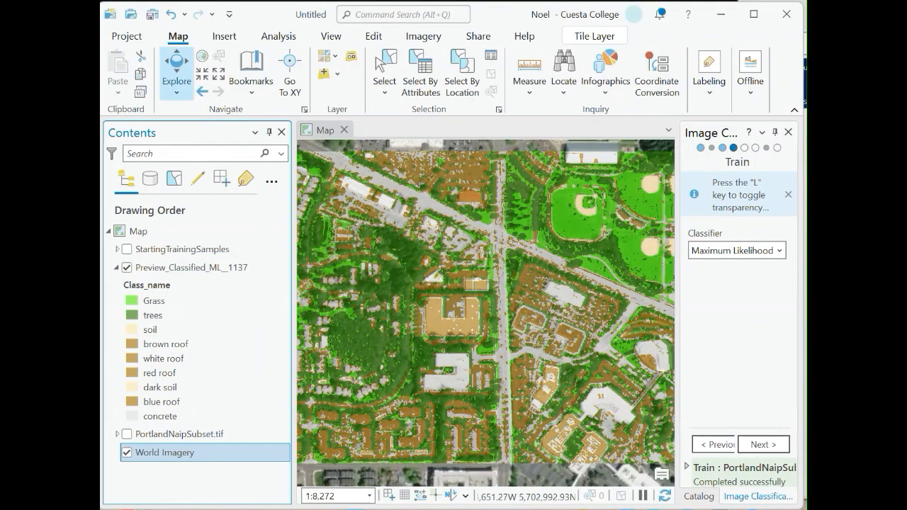
# Zoom in on a building and inspect the assigned classes of several preview pixels through pop-ups.
pyautogui.scroll(5, 445, 324)
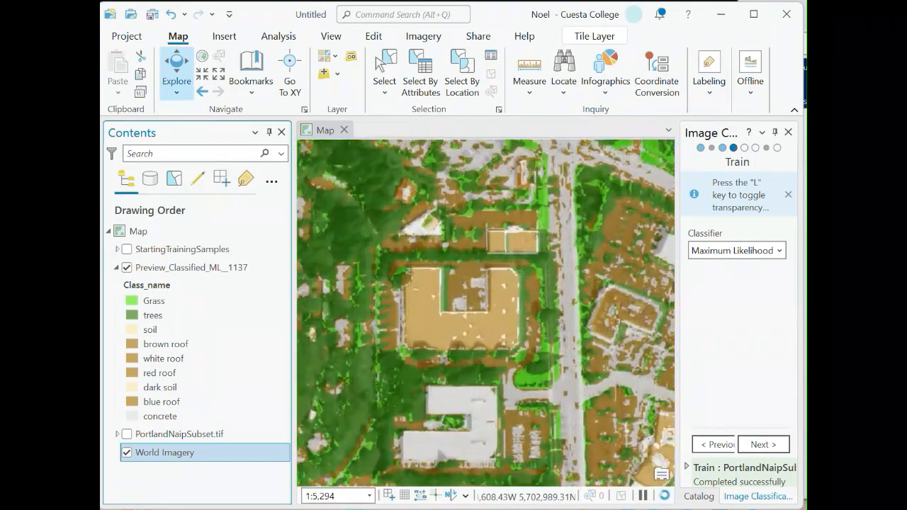
pyautogui.scroll(2, 443, 324)
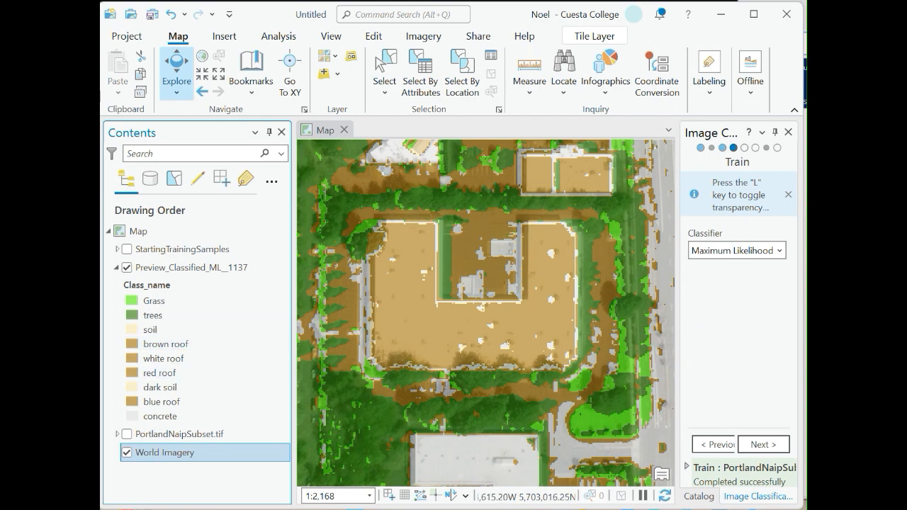
pyautogui.click(401, 320)
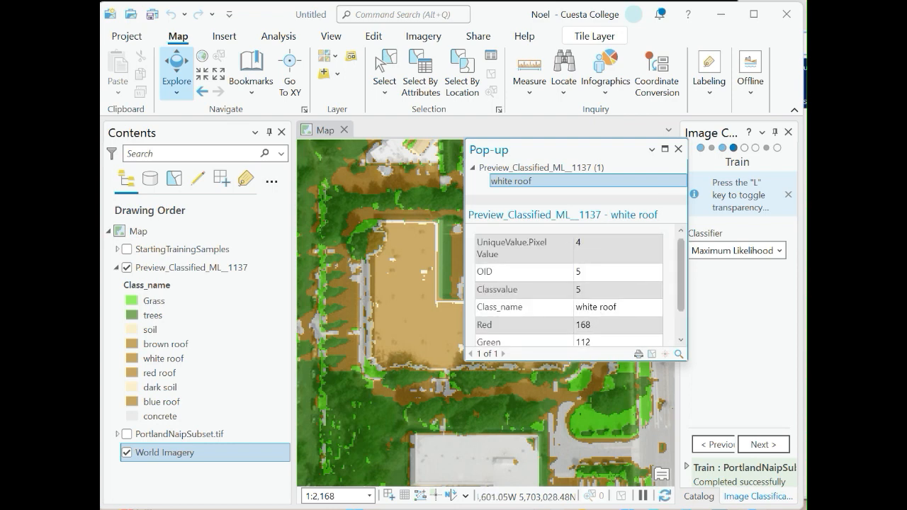
pyautogui.click(678, 149)
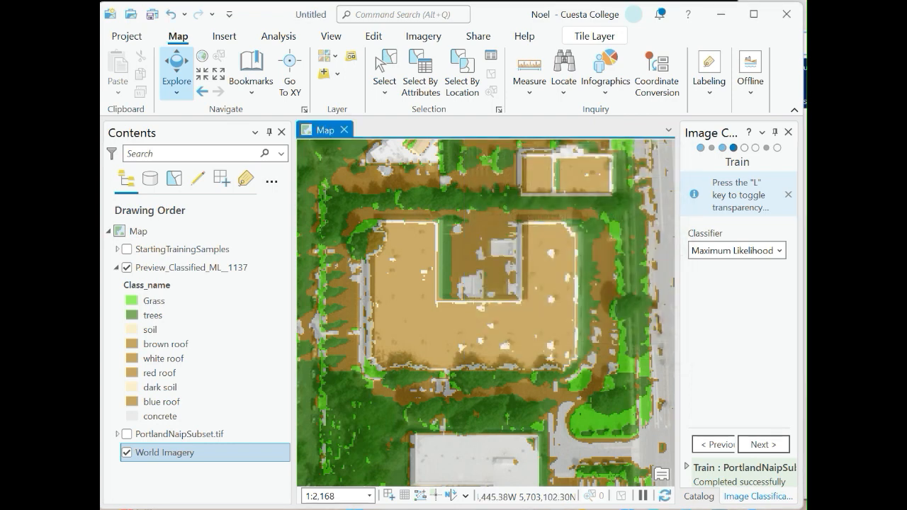
pyautogui.click(447, 249)
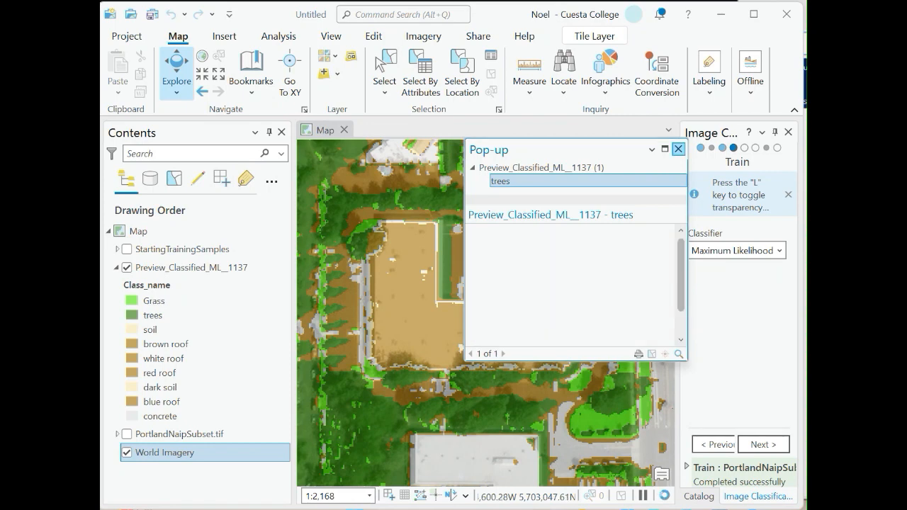
pyautogui.click(678, 149)
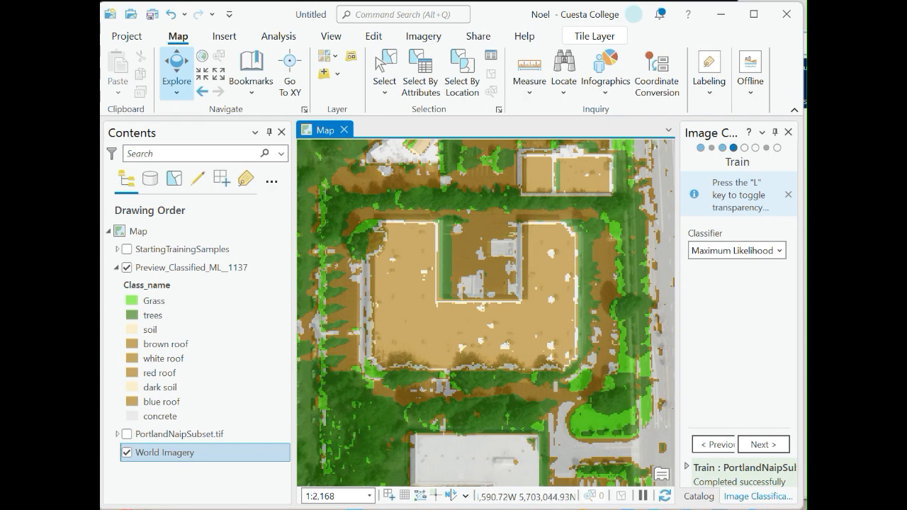
pyautogui.click(467, 251)
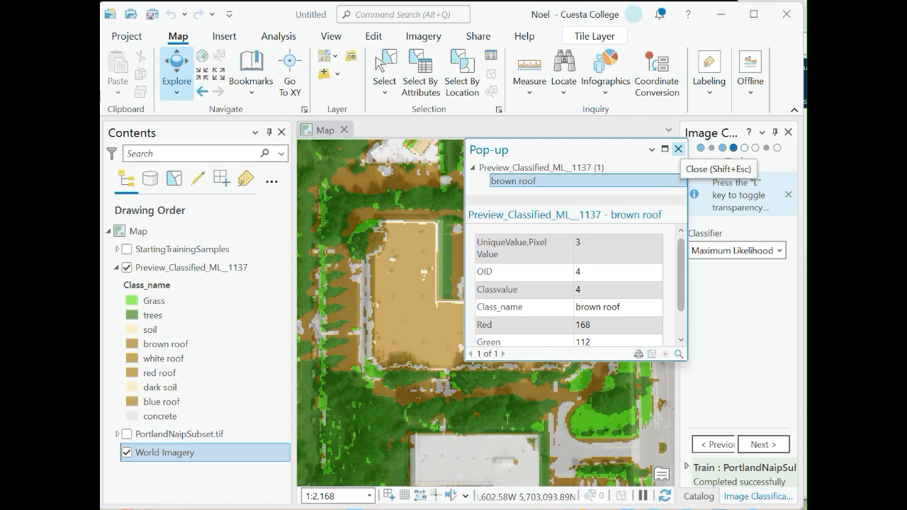
pyautogui.click(678, 150)
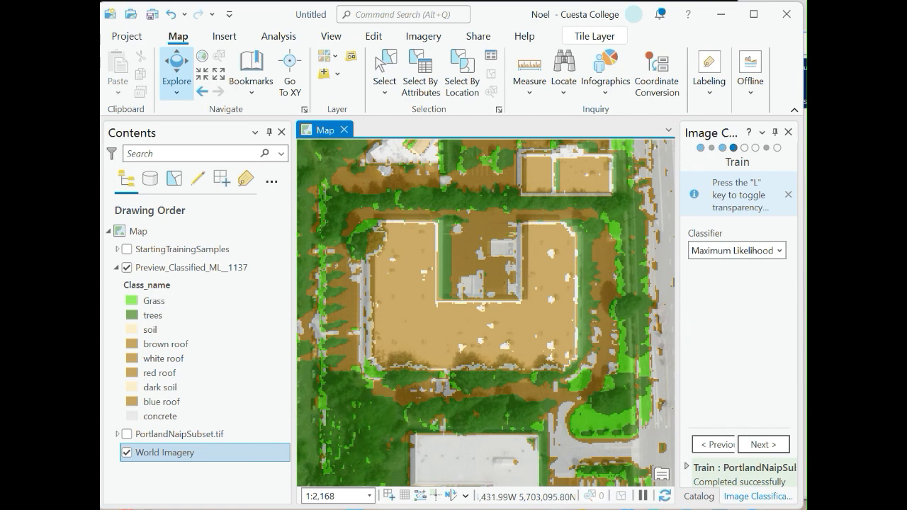
# Advance the wizard to the Classify page and name the output classified dataset PrelimSupOutput.tif.
pyautogui.moveTo(678, 298); pyautogui.dragTo(637, 297)
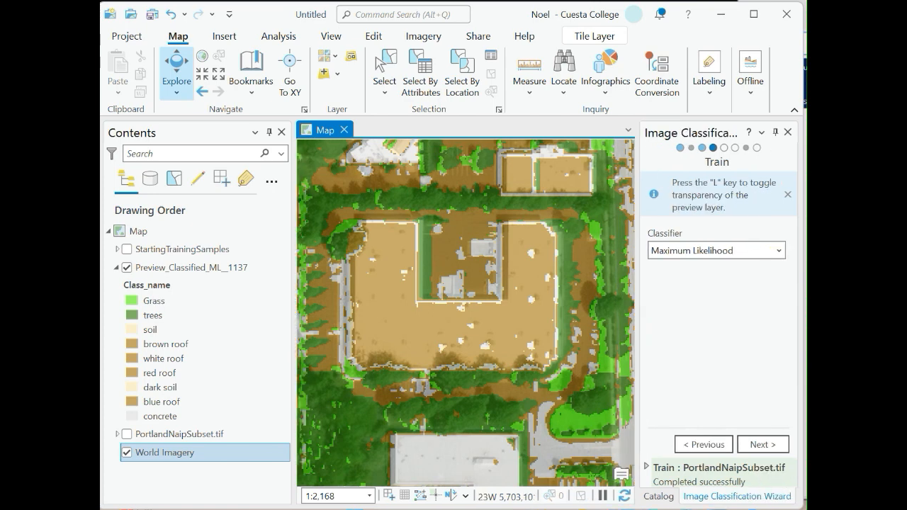
pyautogui.click(762, 444)
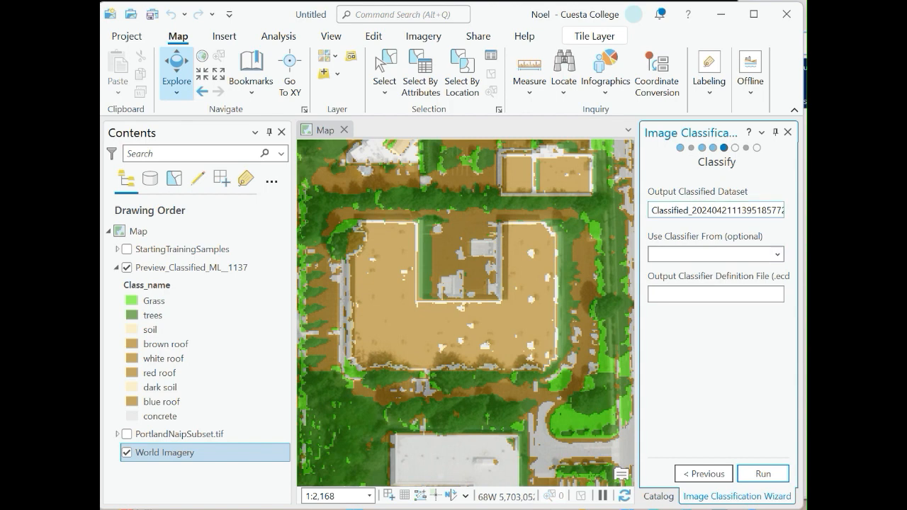
pyautogui.click(706, 211)
pyautogui.click(708, 210)
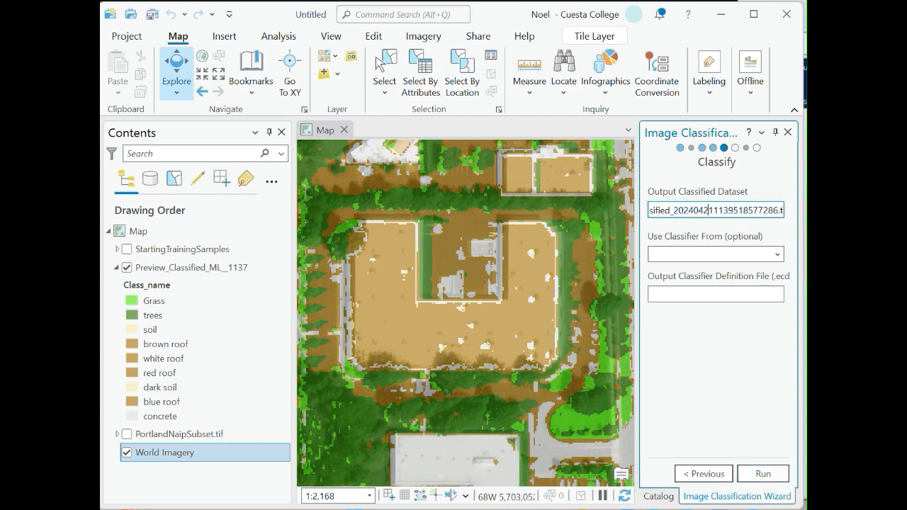
pyautogui.hotkey('ctrl', 'a')
pyautogui.press('BackSpace')
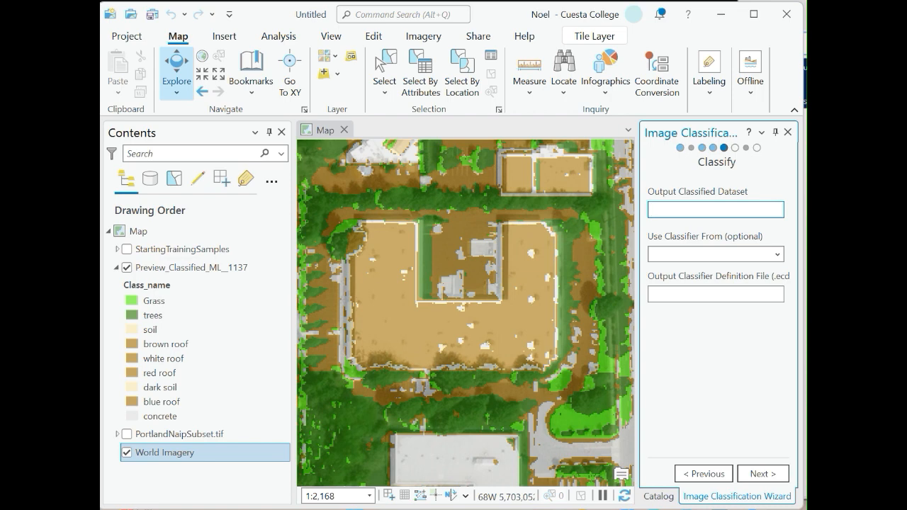
pyautogui.write('PreLimSup')
pyautogui.press('BackSpace')
pyautogui.press('BackSpace')
pyautogui.press('BackSpace')
pyautogui.press('BackSpace')
pyautogui.press('BackSpace')
pyautogui.press('BackSpace')
pyautogui.write('limS')
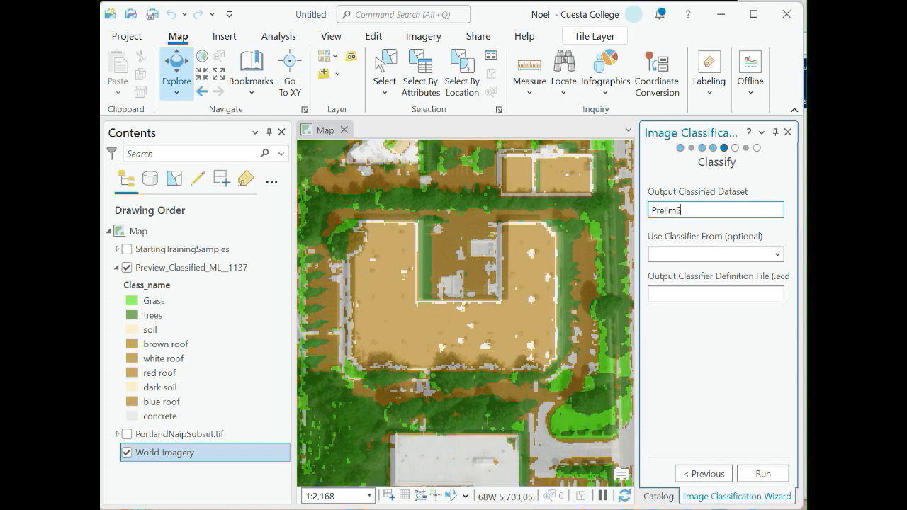
pyautogui.write('upOutput.tif')
# Name the output classifier definition file SupOutputFinal and run the classification, dismissing the OneDrive reminder.
pyautogui.click(777, 254)
pyautogui.click(777, 254)
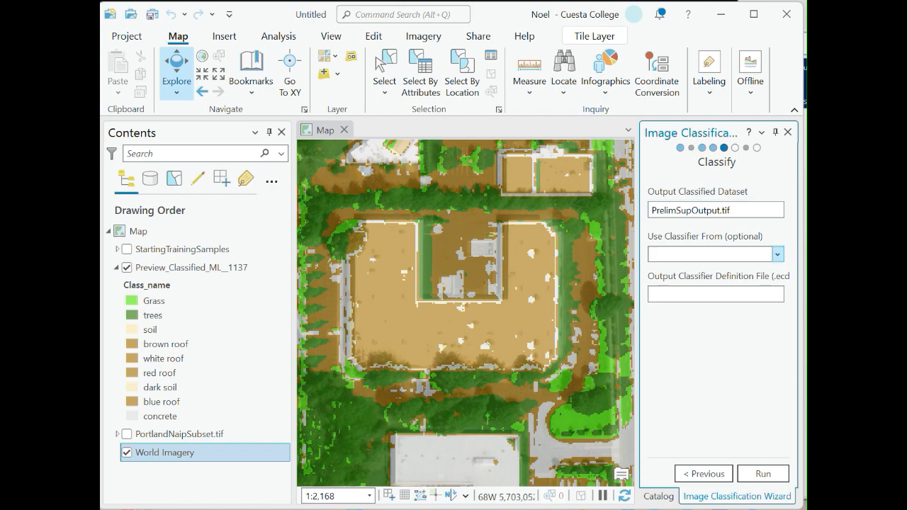
pyautogui.click(777, 254)
pyautogui.click(716, 294)
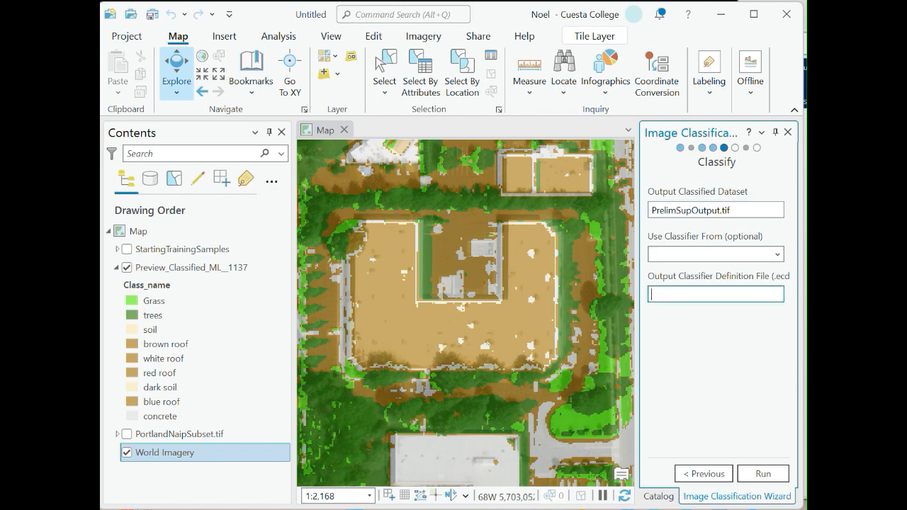
pyautogui.write('SupOutputFinal')
pyautogui.click(762, 473)
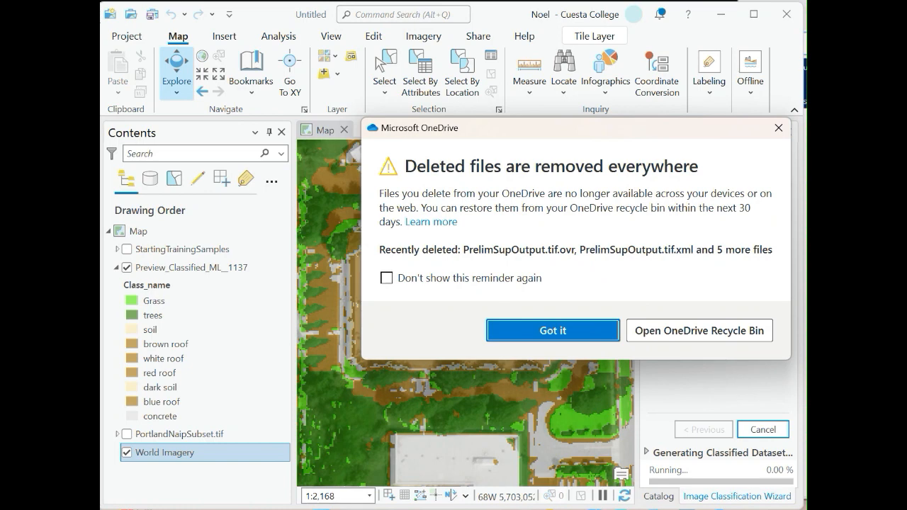
pyautogui.click(553, 330)
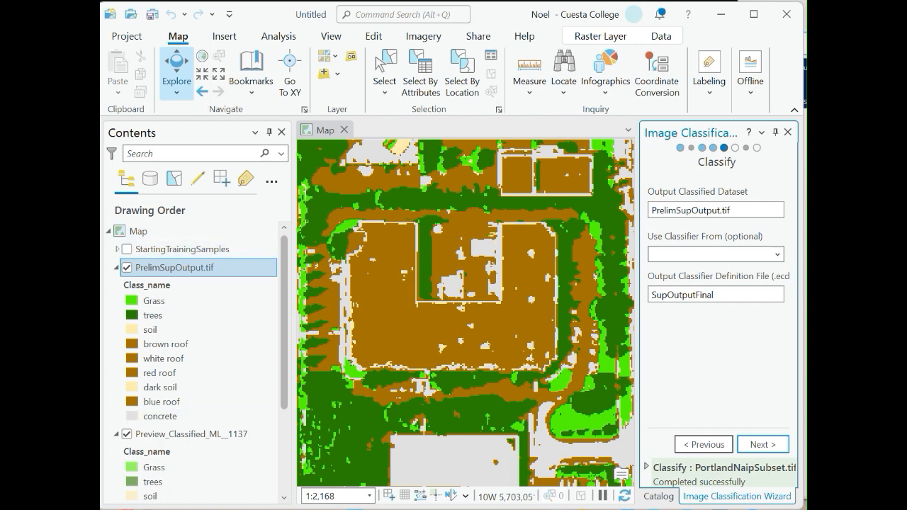
# Hide and collapse the preview classified layer, and zoom to the full extent of the PrelimSupOutput.tif layer.
pyautogui.click(127, 434)
pyautogui.click(117, 434)
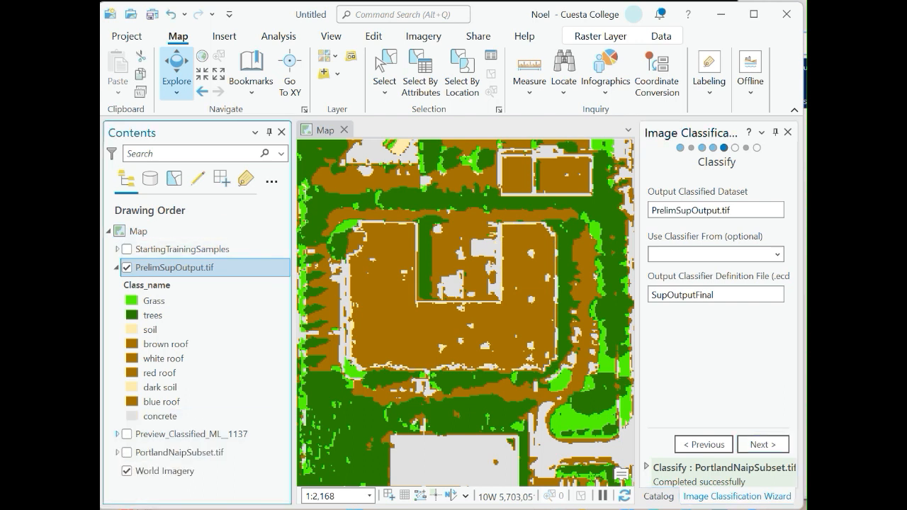
pyautogui.rightClick(176, 267)
pyautogui.rightClick(147, 267)
pyautogui.click(201, 199)
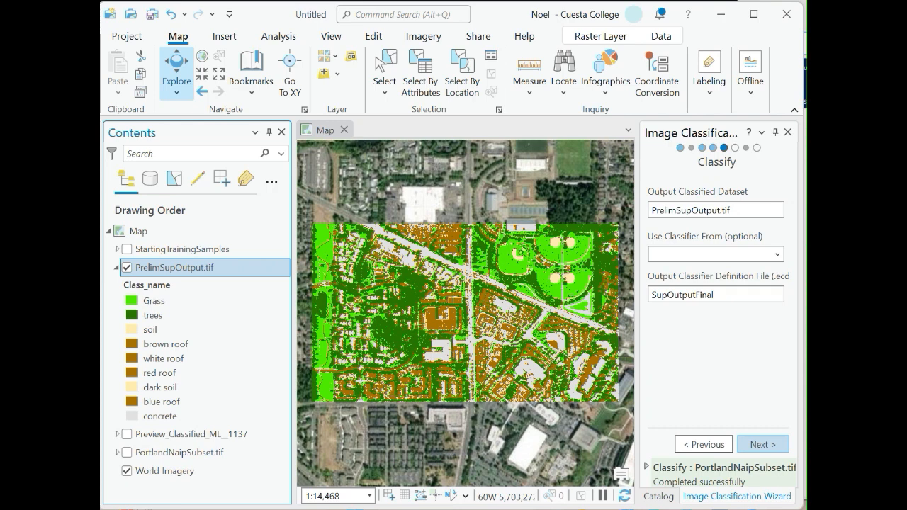
# Pass through Merge Classes and Reclassifier without edits, run the reclassifier and finish the wizard.
pyautogui.click(763, 444)
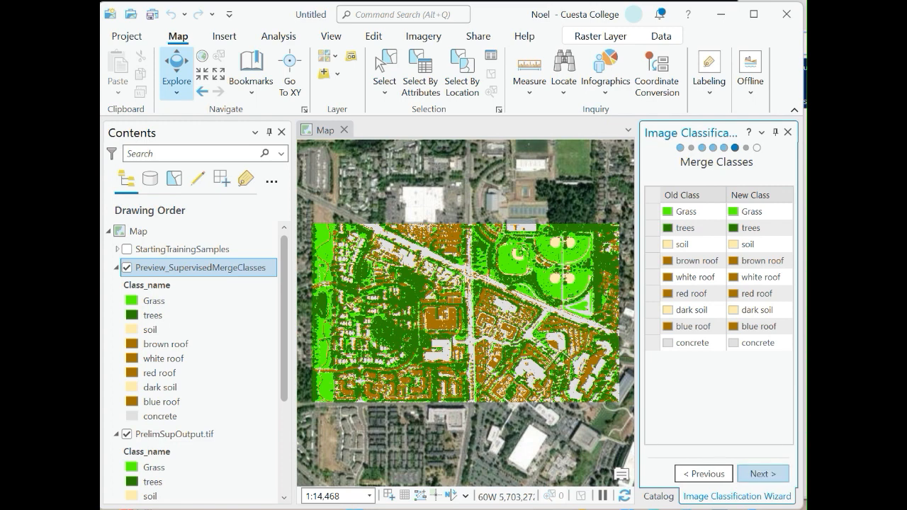
pyautogui.click(763, 473)
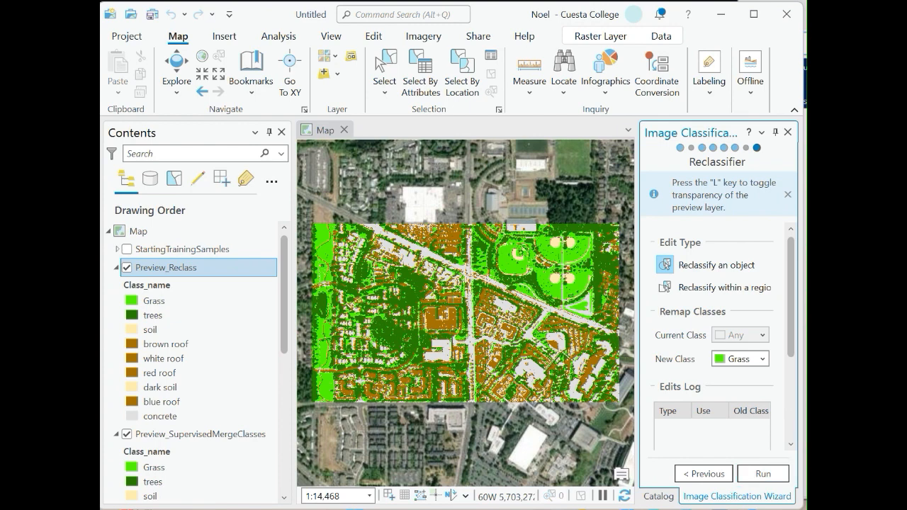
pyautogui.click(763, 473)
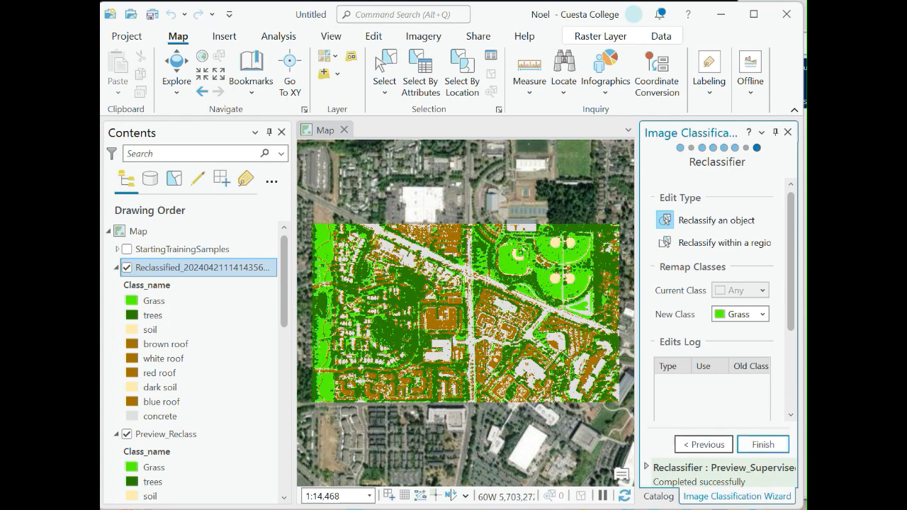
pyautogui.click(763, 445)
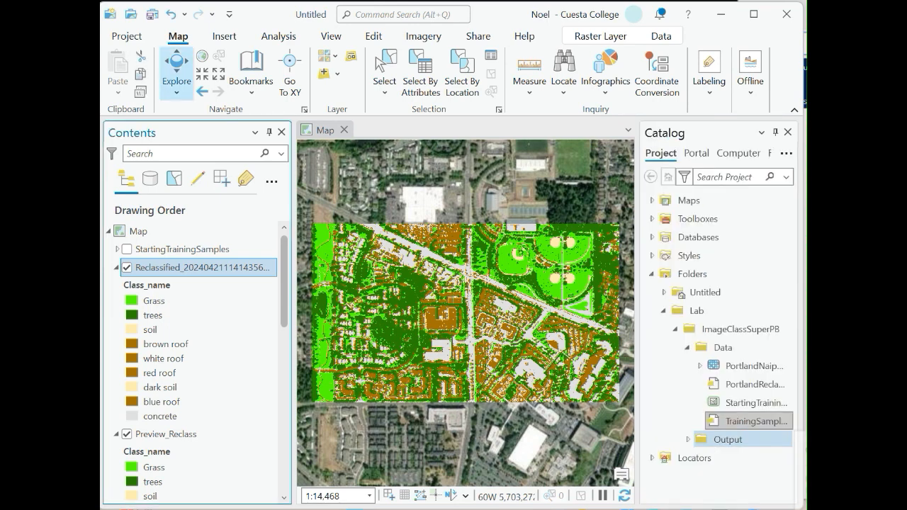
# Open the reclassified layer's attribute table to review its class values and colours, then close it.
pyautogui.click(728, 483)
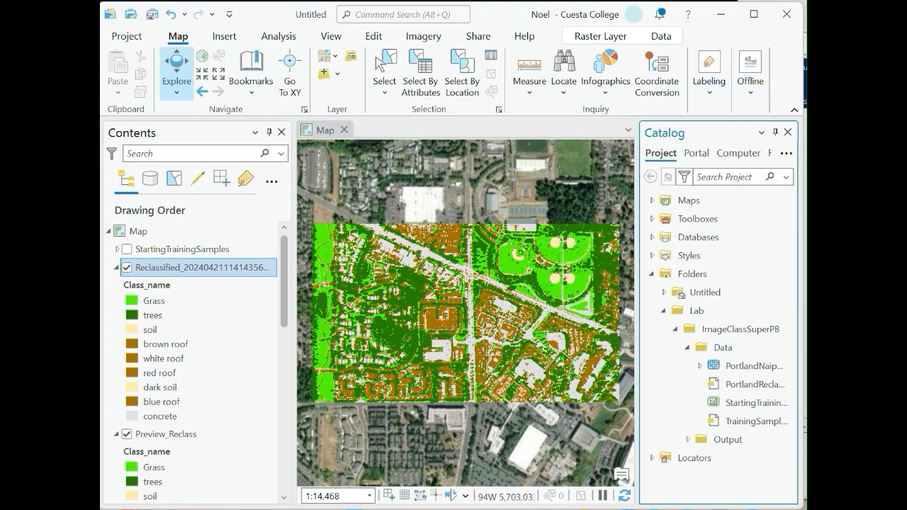
pyautogui.scroll(2, 485, 362)
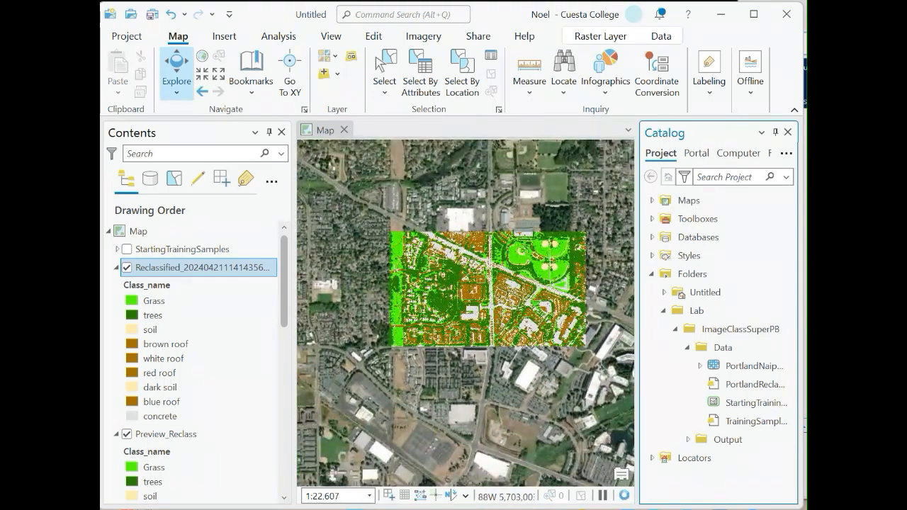
pyautogui.rightClick(172, 267)
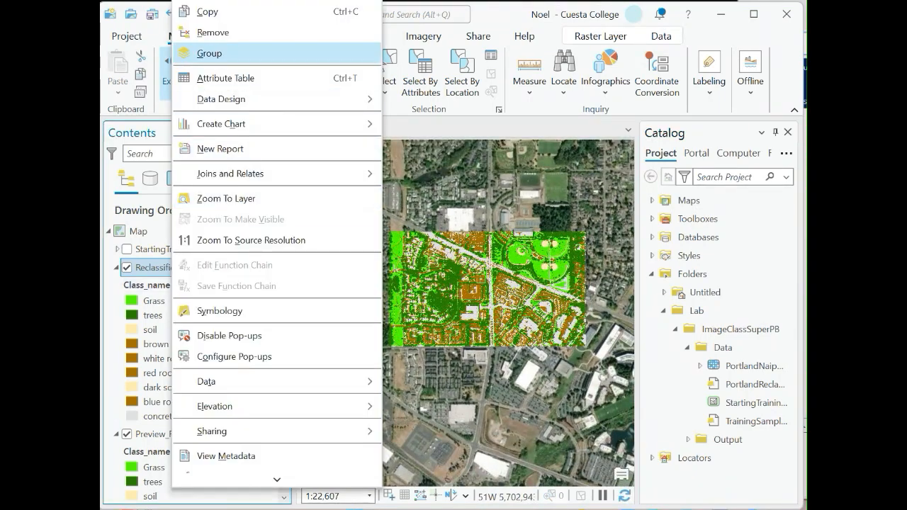
pyautogui.click(226, 78)
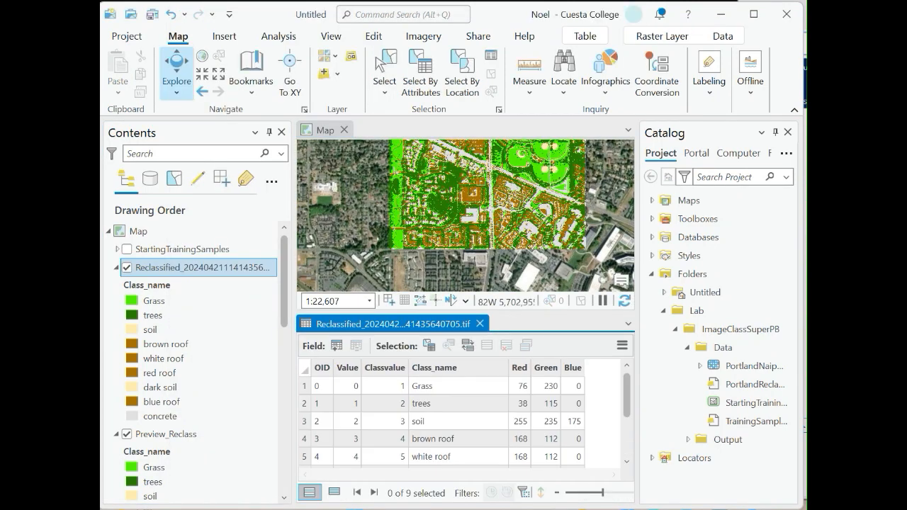
pyautogui.click(323, 386)
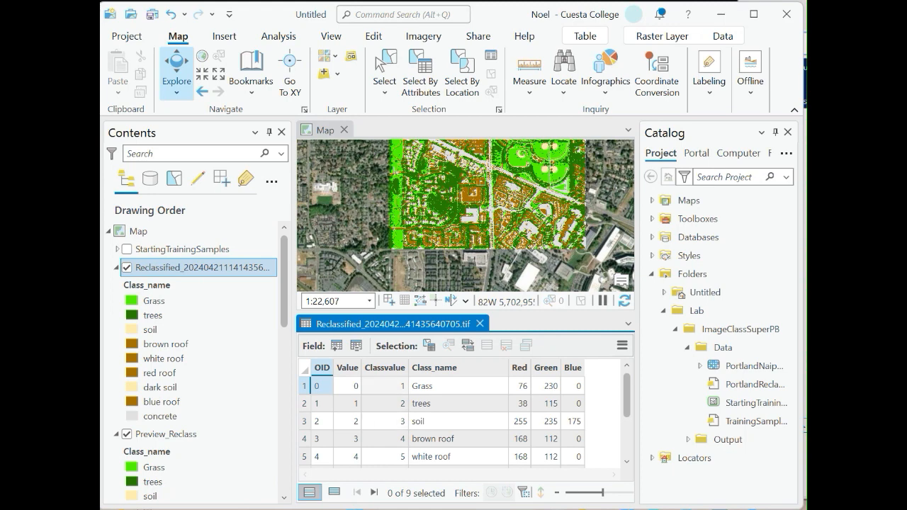
pyautogui.scroll(-3, 439, 421)
pyautogui.scroll(3, 439, 422)
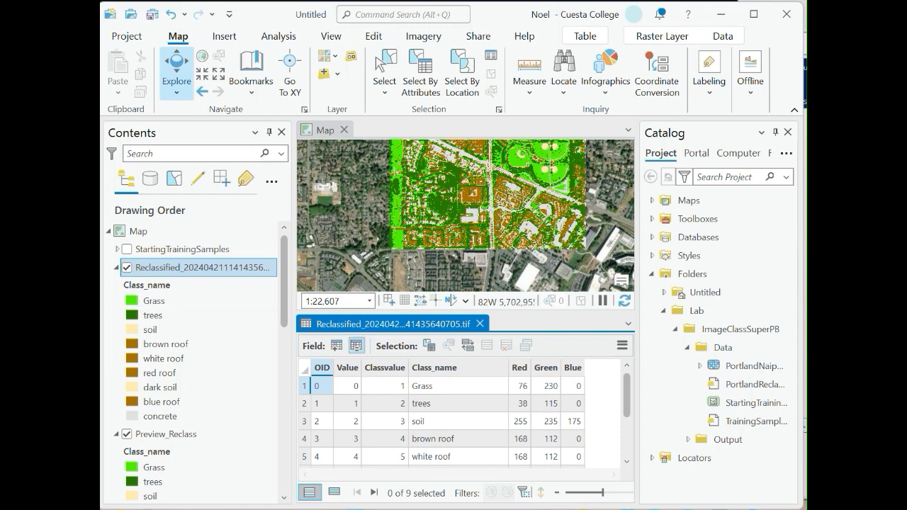
pyautogui.click(479, 323)
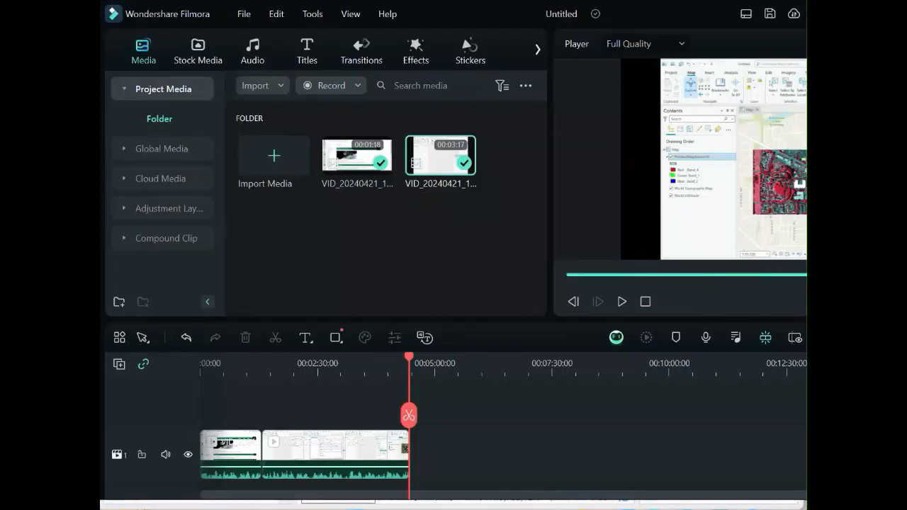
pyautogui.click(331, 85)
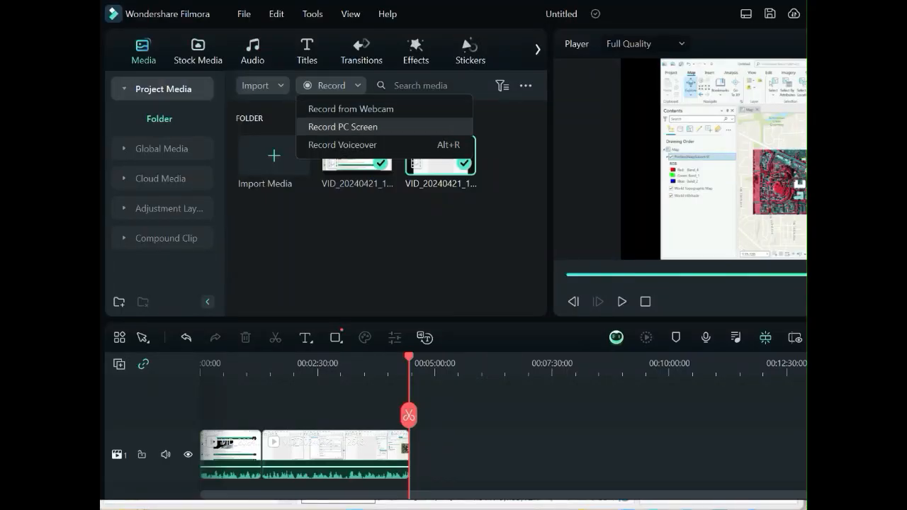